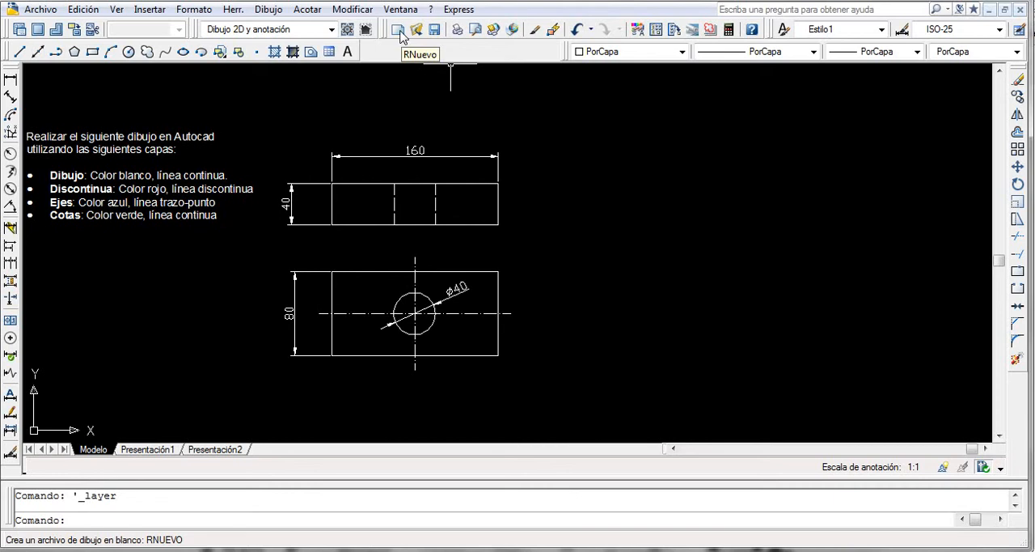
# Display the Capas toolbar and create a layer named Dibujo in the layer properties manager.
pyautogui.rightClick(400, 33)
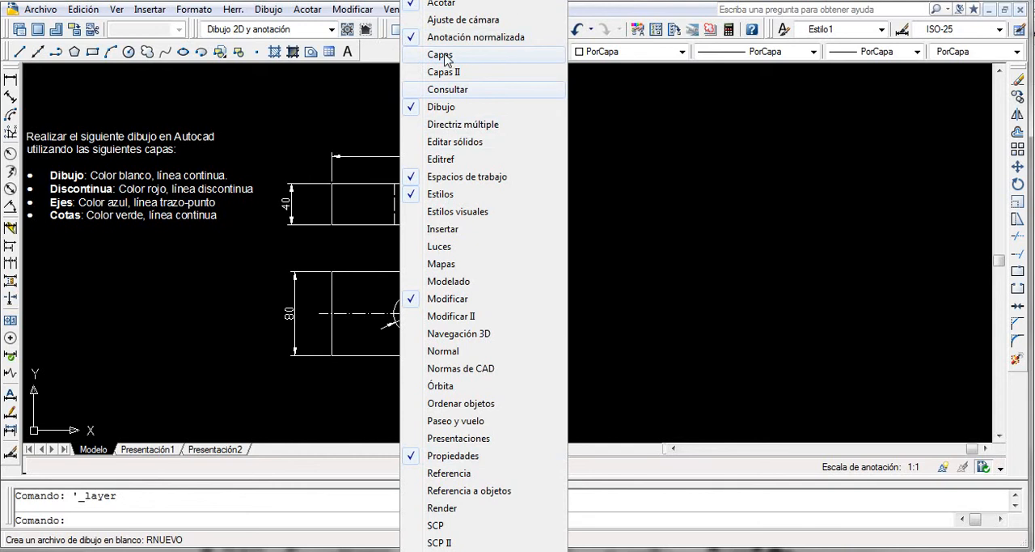
pyautogui.click(420, 56)
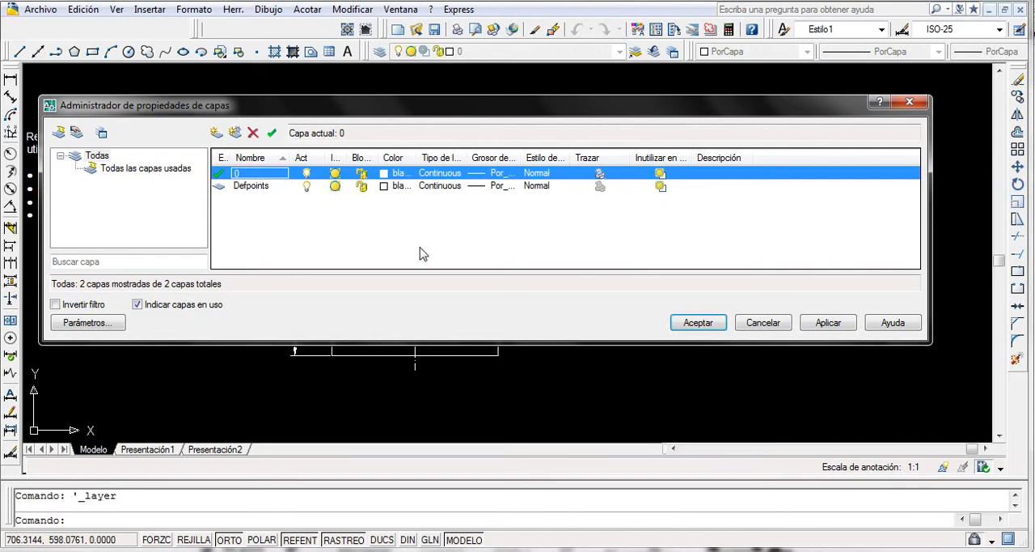
pyautogui.click(215, 133)
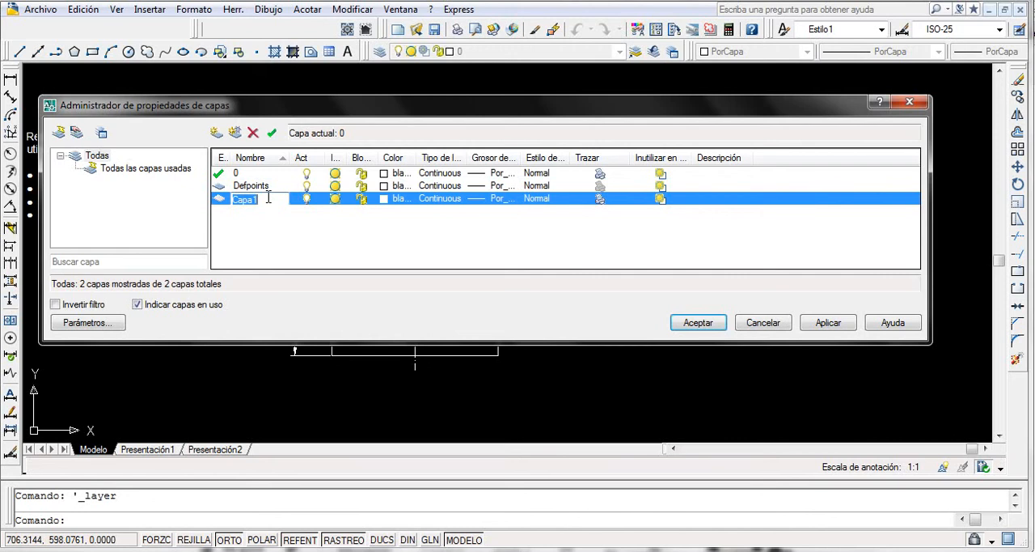
pyautogui.write('Dibujo')
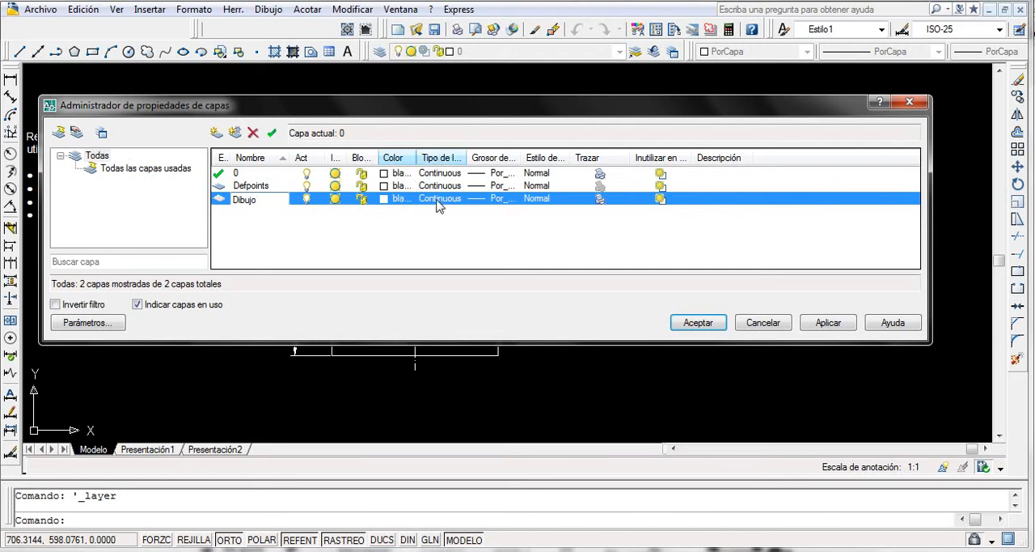
pyautogui.click(828, 323)
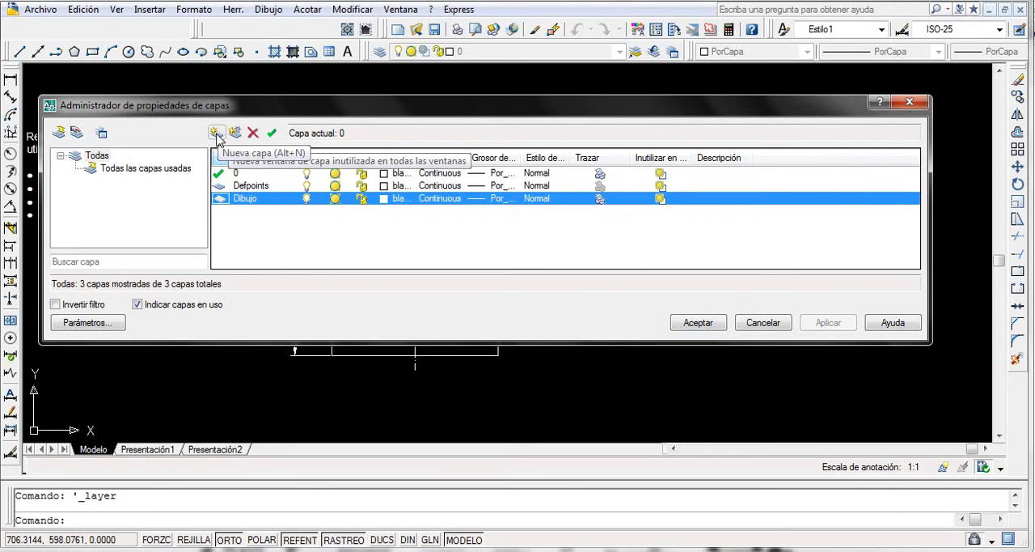
# Create a layer named Discontinua, set its color to red (rojo), and apply the change.
pyautogui.click(216, 133)
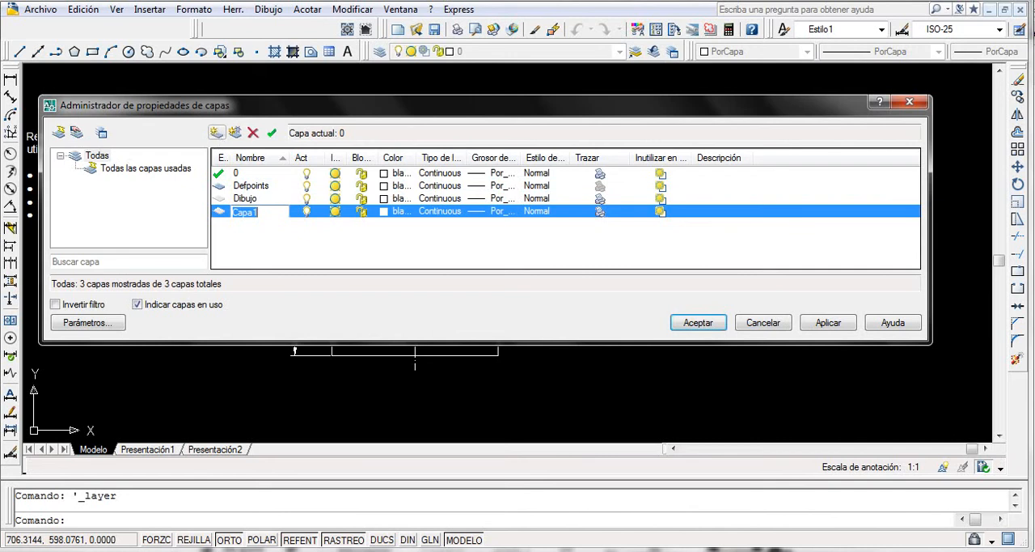
pyautogui.write('Discontinua')
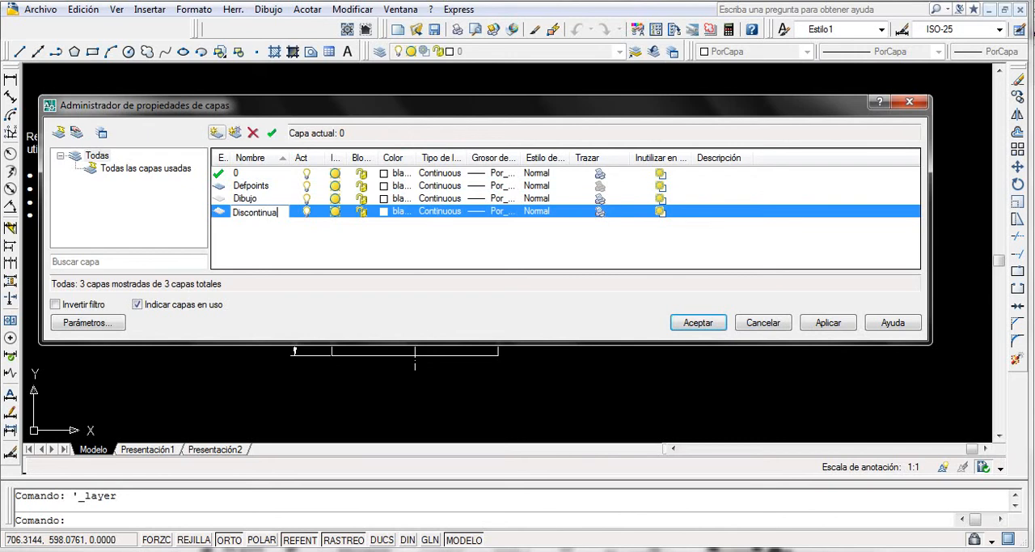
pyautogui.click(401, 212)
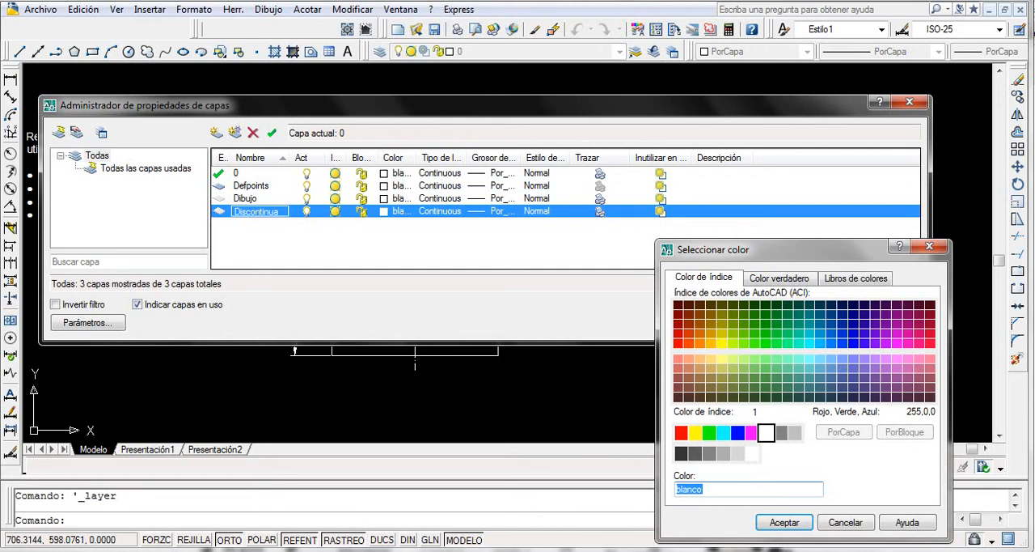
pyautogui.click(681, 433)
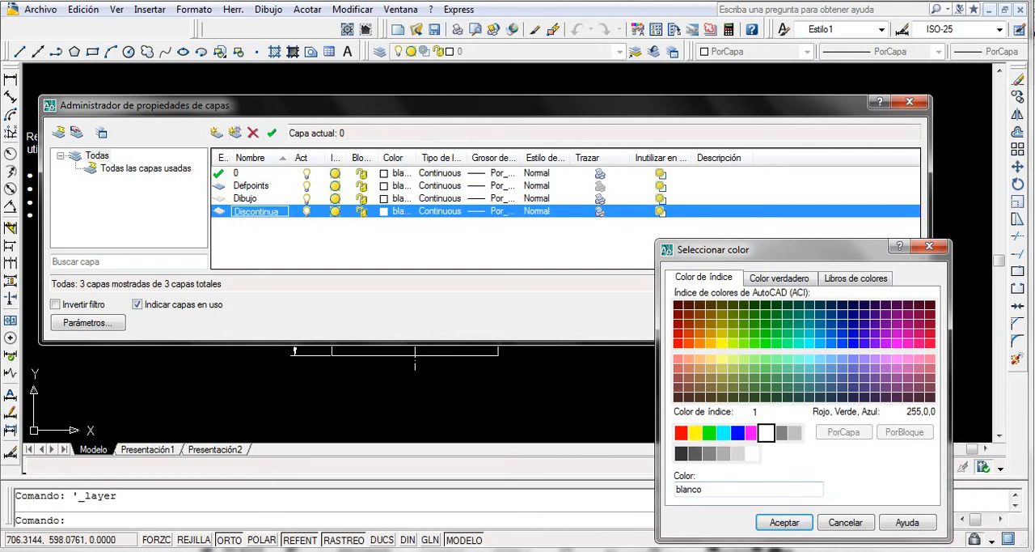
pyautogui.click(784, 522)
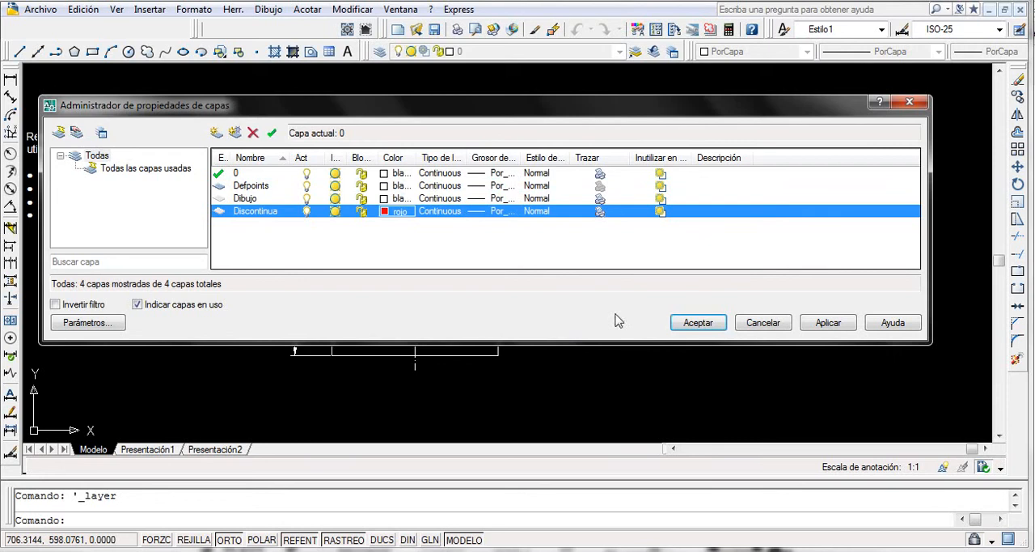
pyautogui.click(830, 325)
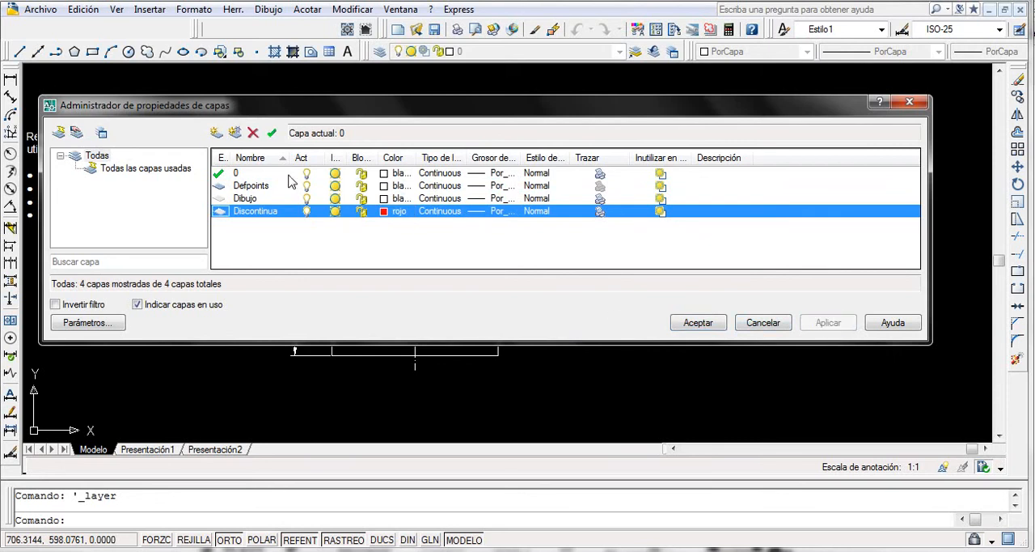
# Create a layer named Ejes with color blue (azul) and the dash-dot linetype ACAD_ISO10W100.
pyautogui.click(218, 136)
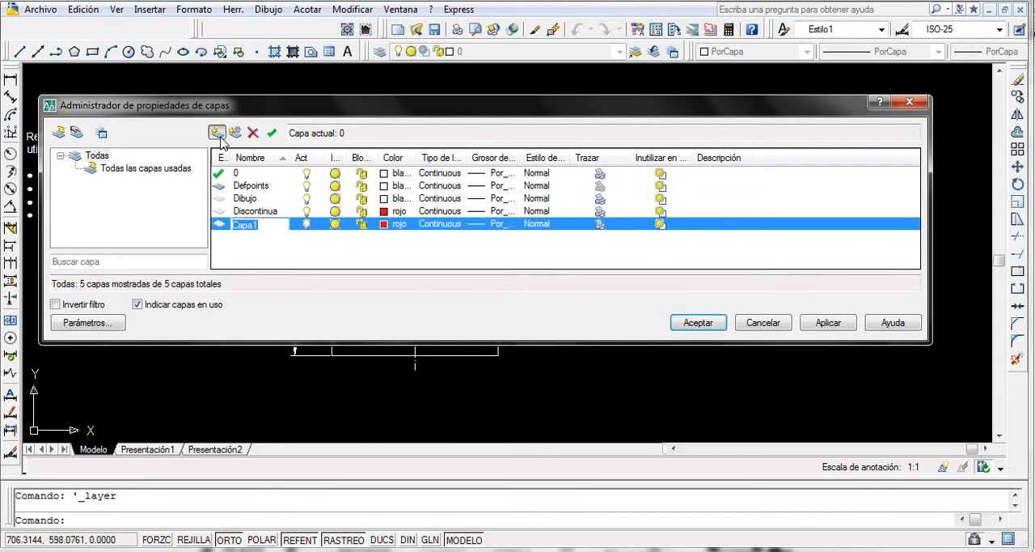
pyautogui.write('Ejes')
pyautogui.click(399, 227)
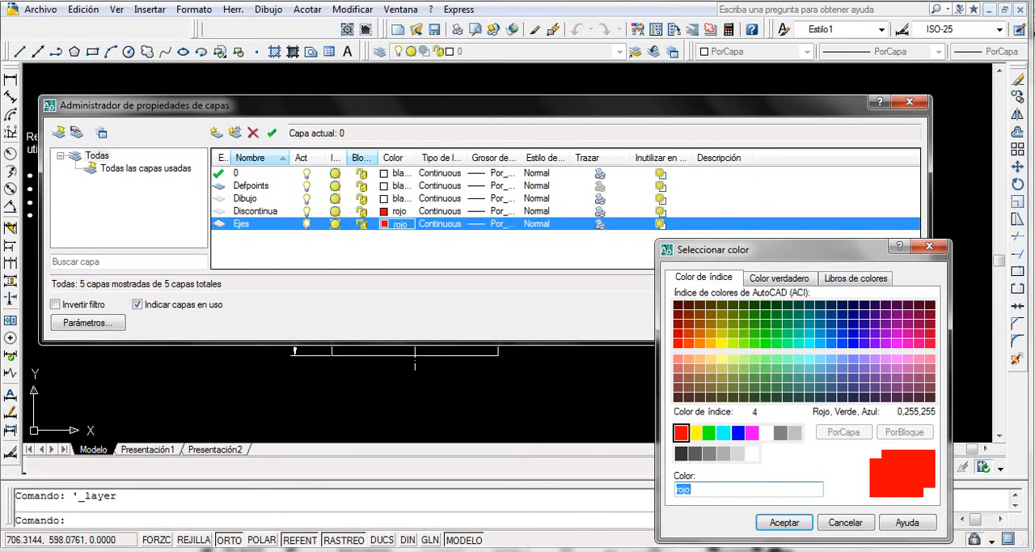
pyautogui.click(737, 432)
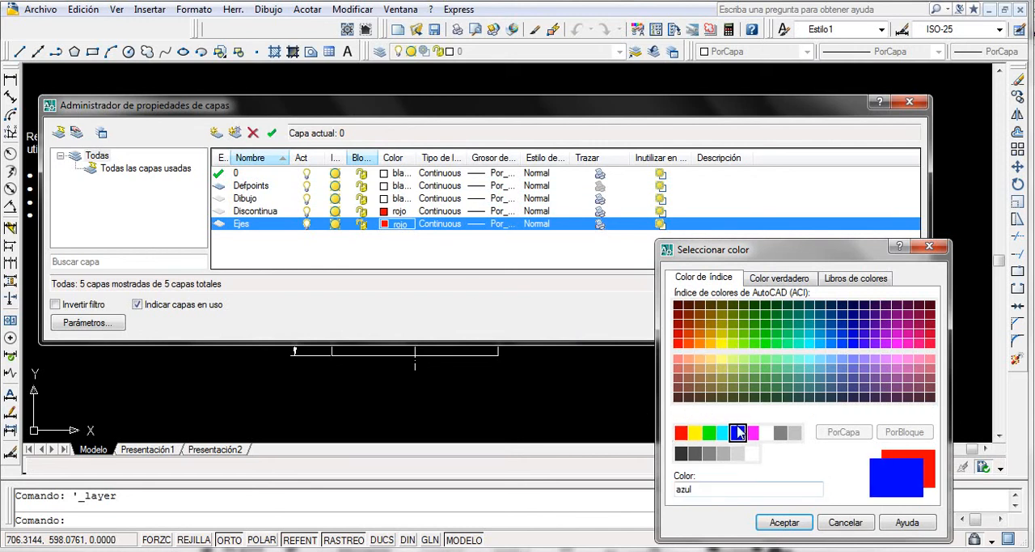
pyautogui.click(777, 524)
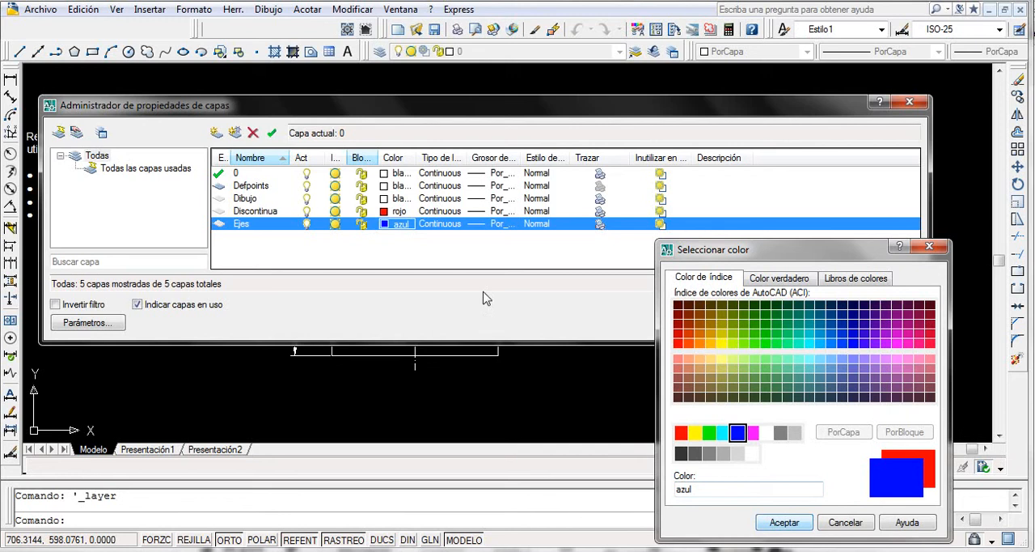
pyautogui.click(784, 523)
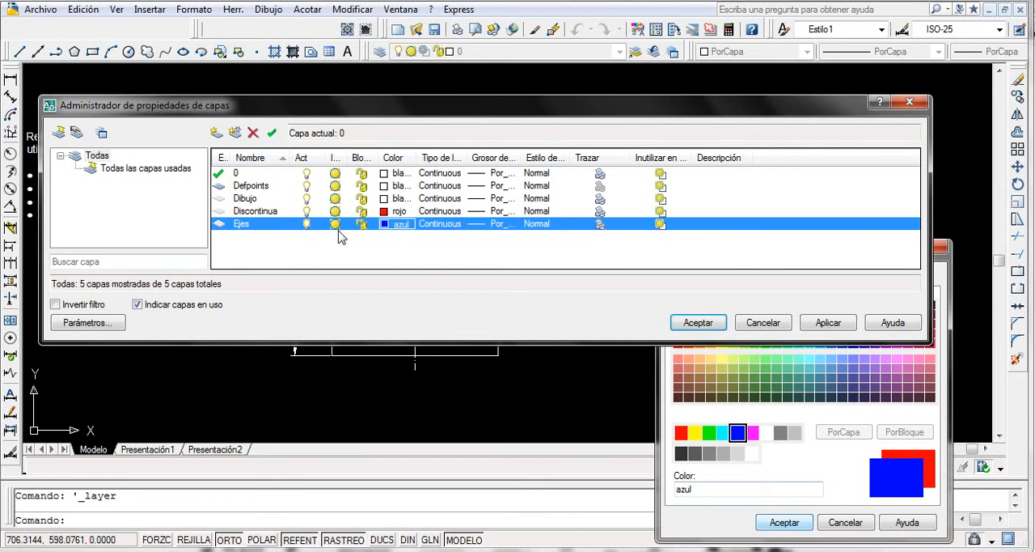
pyautogui.click(465, 226)
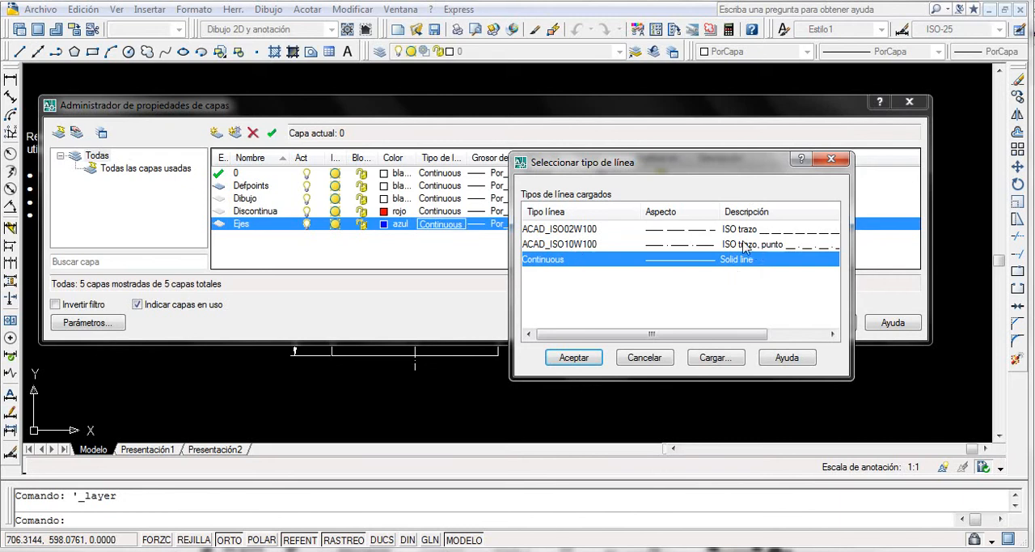
pyautogui.click(576, 246)
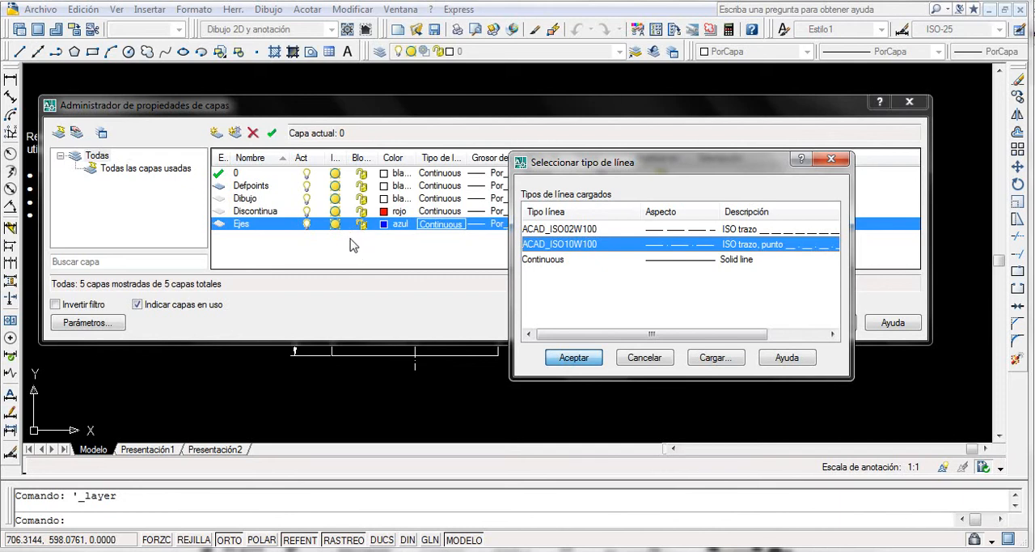
# Create a layer named Cotas with color green (verde) and the Continuous linetype.
pyautogui.click(220, 134)
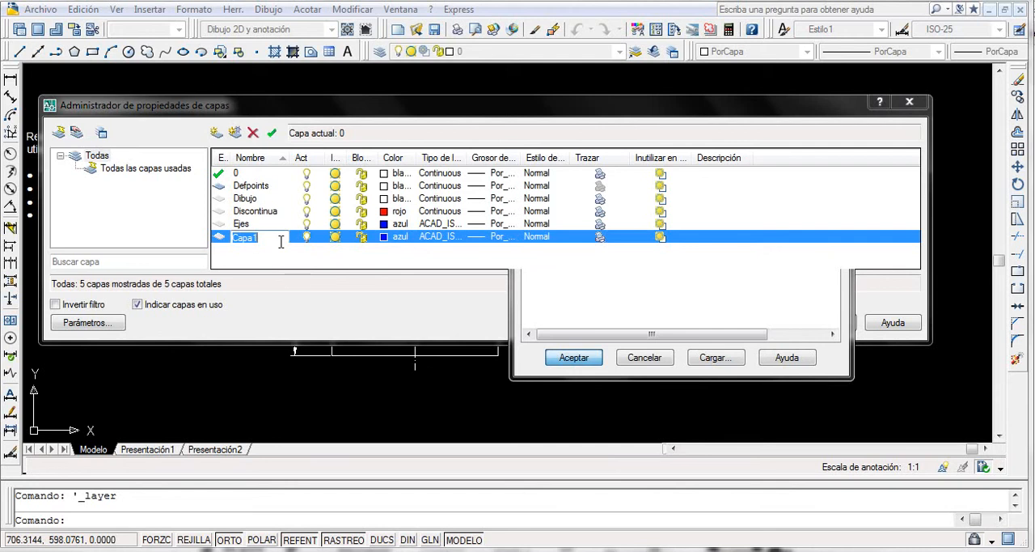
pyautogui.write('Cota s')
pyautogui.press('Return')
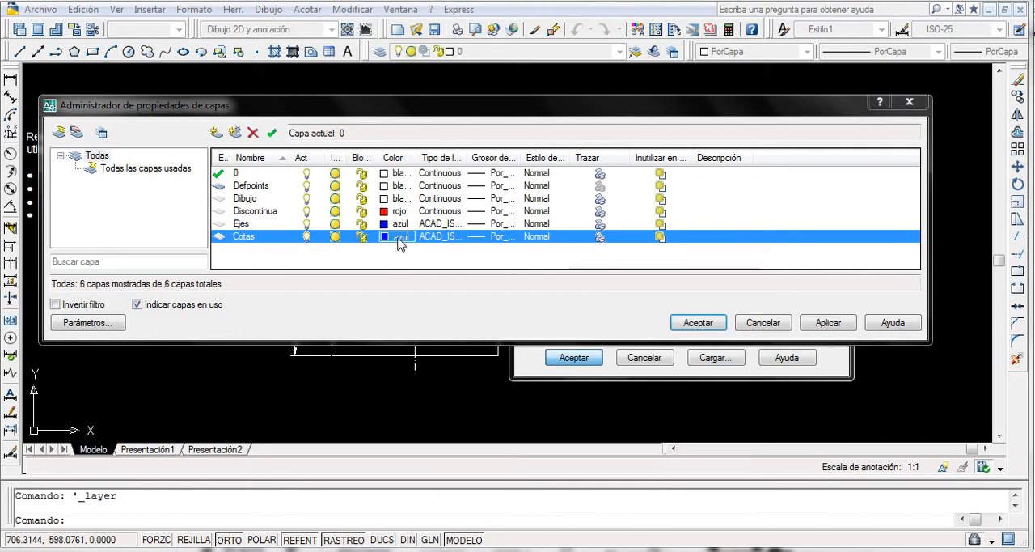
pyautogui.click(399, 238)
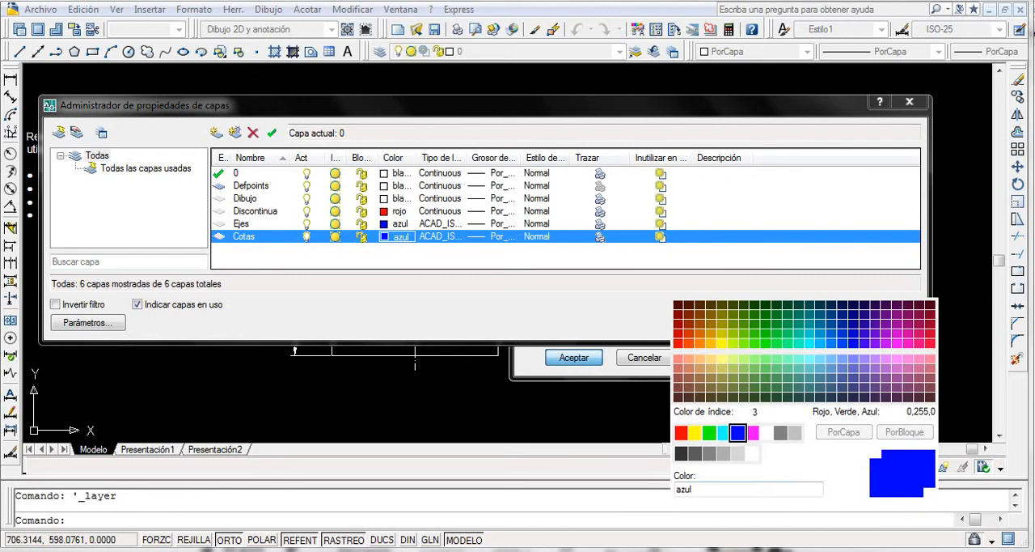
pyautogui.click(710, 432)
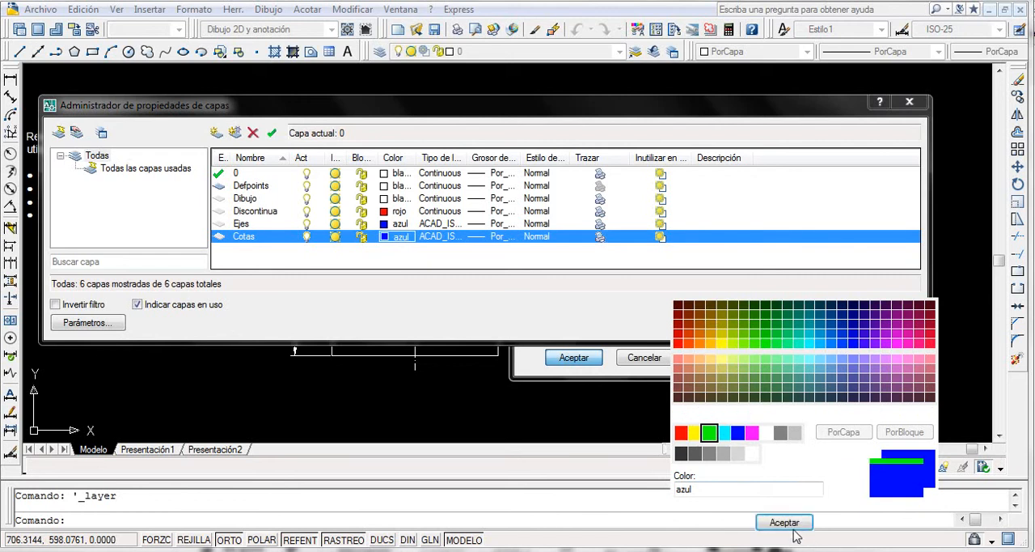
pyautogui.click(784, 522)
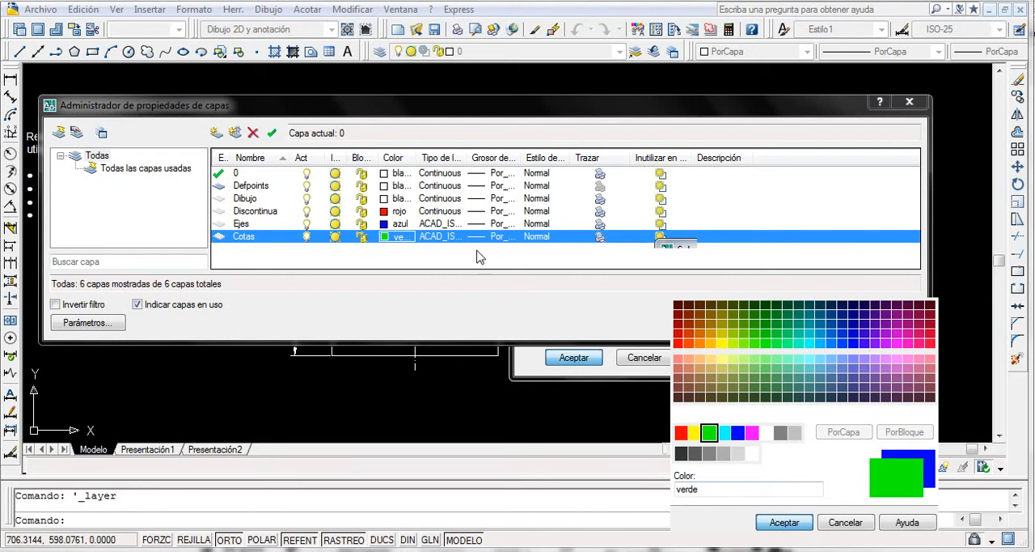
pyautogui.click(452, 242)
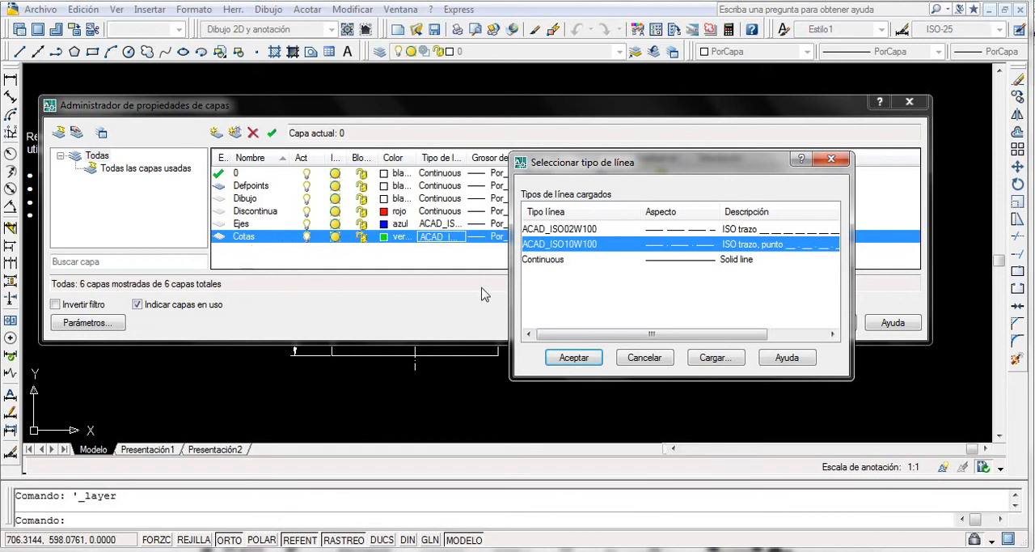
pyautogui.click(583, 361)
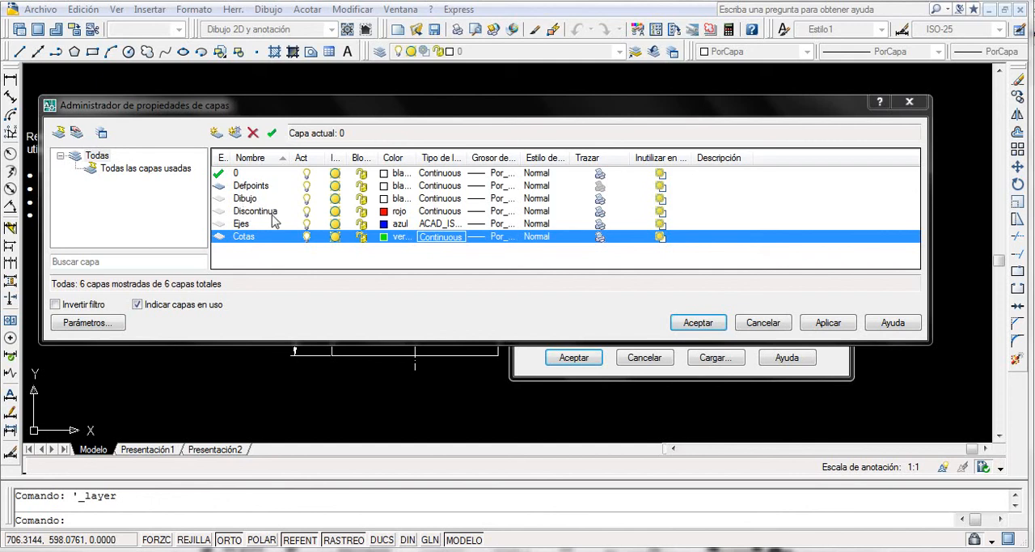
# Assign the dashed linetype ACAD_ISO02W100 to the Discontinua layer and accept the layer settings.
pyautogui.click(453, 213)
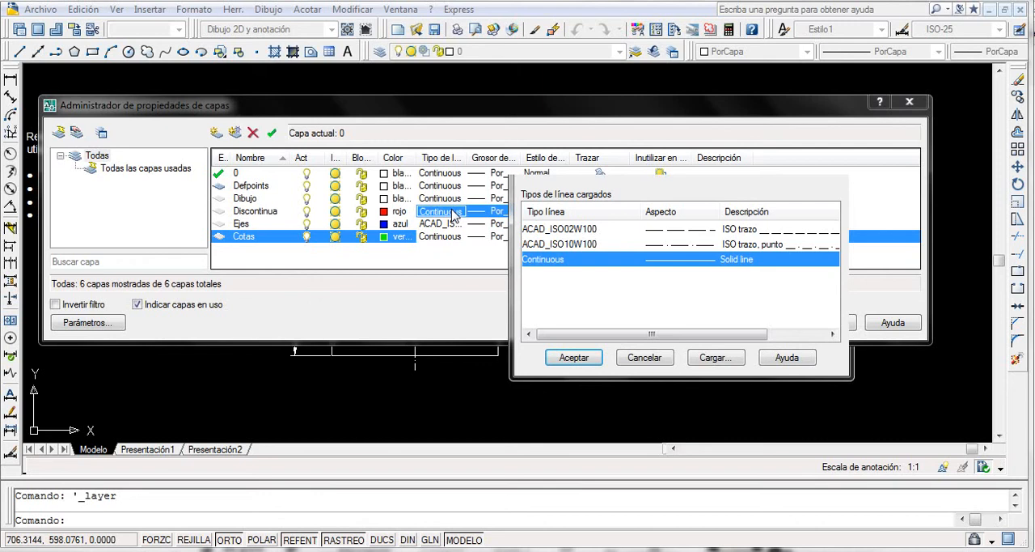
pyautogui.click(581, 229)
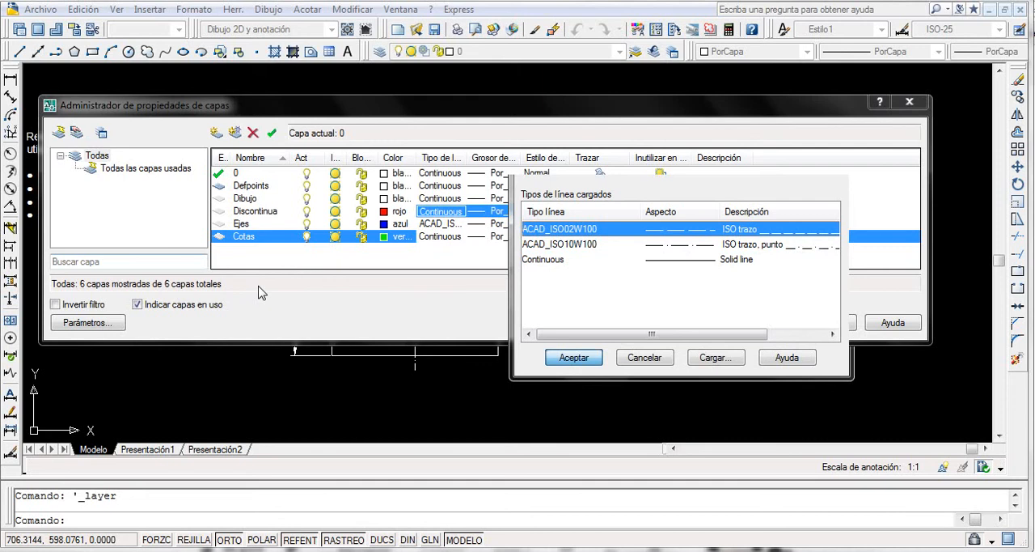
pyautogui.click(575, 359)
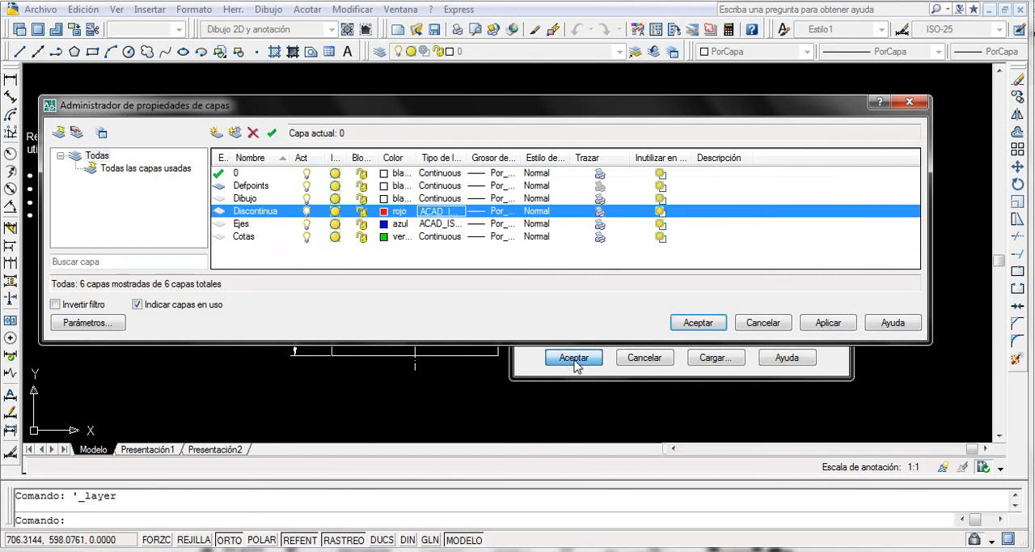
pyautogui.click(699, 322)
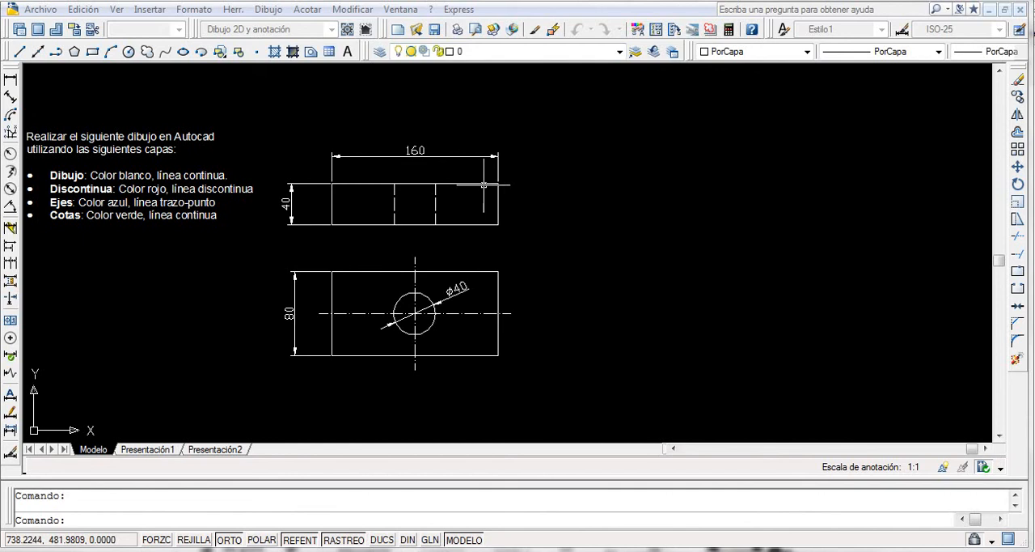
# Make Dibujo the current layer and draw a 160 × 40 rectangle beside the reference front view, aligned with its base.
pyautogui.click(618, 51)
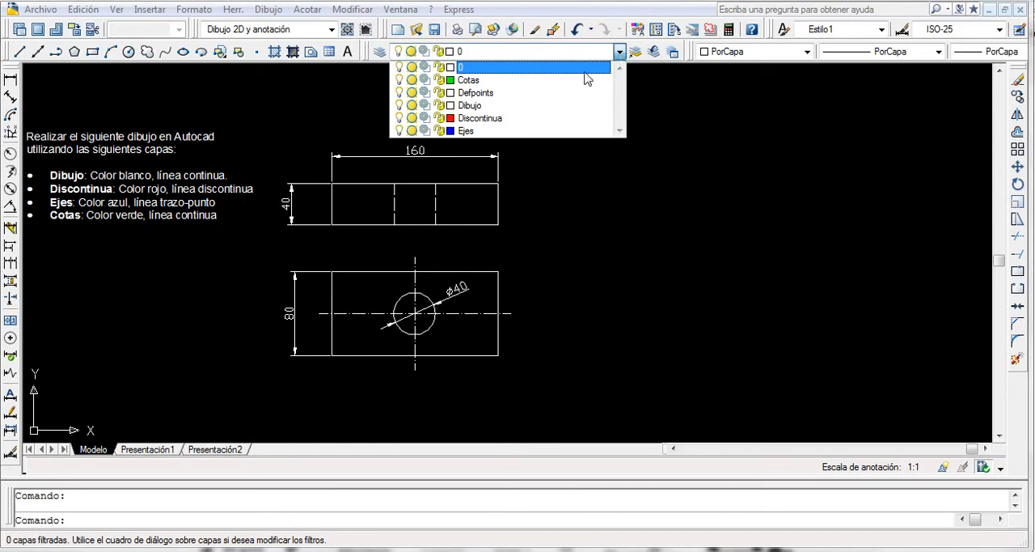
pyautogui.click(472, 106)
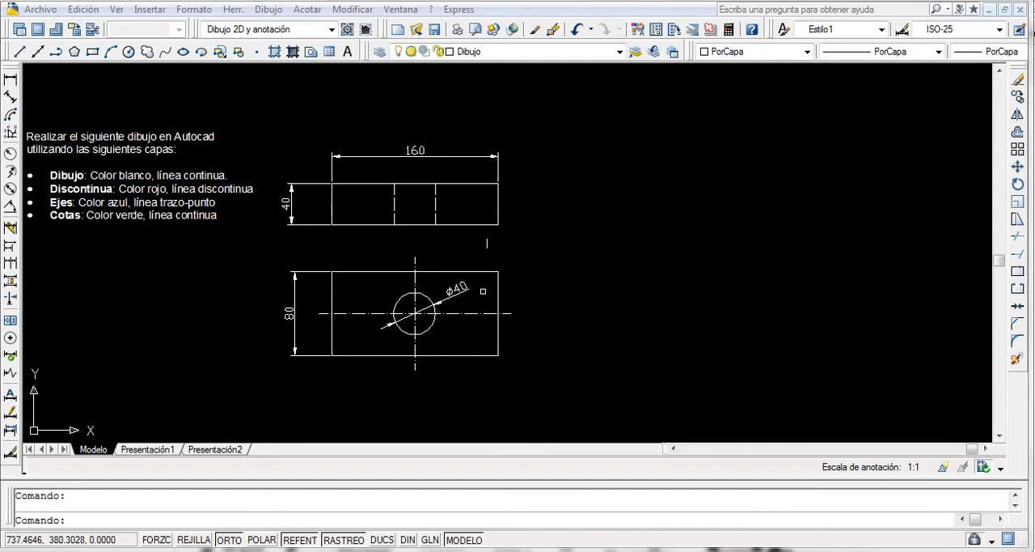
pyautogui.click(94, 53)
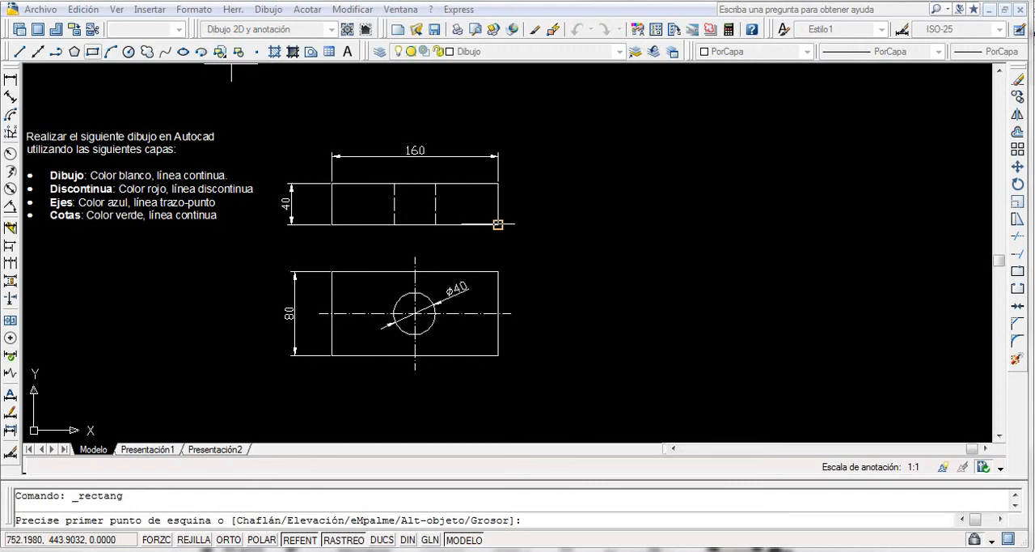
pyautogui.click(603, 225)
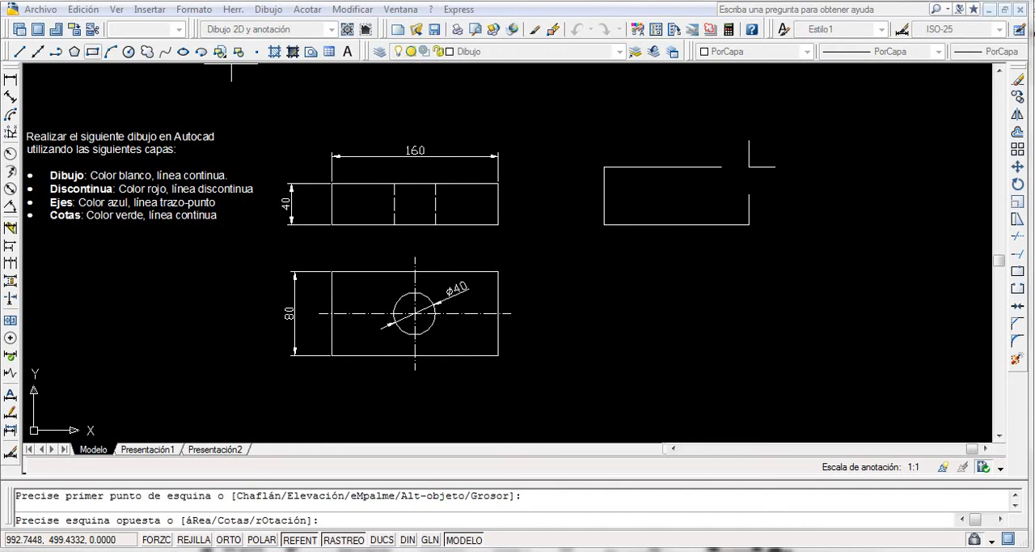
pyautogui.write('@160,40')
pyautogui.press('Return')
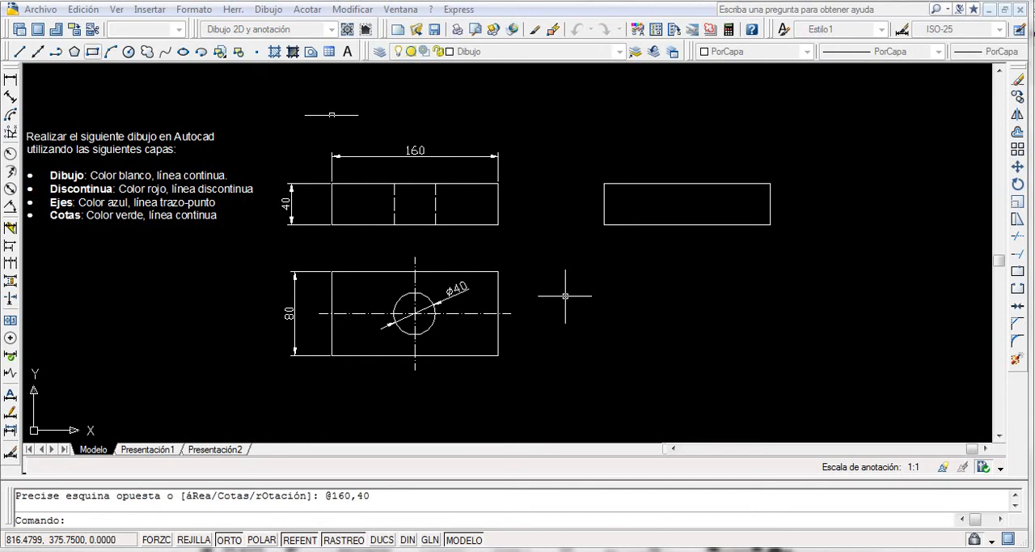
# Draw a 160 × 80 rectangle below the new front view, aligned with its side edge and the reference top view's base.
pyautogui.press('Return')
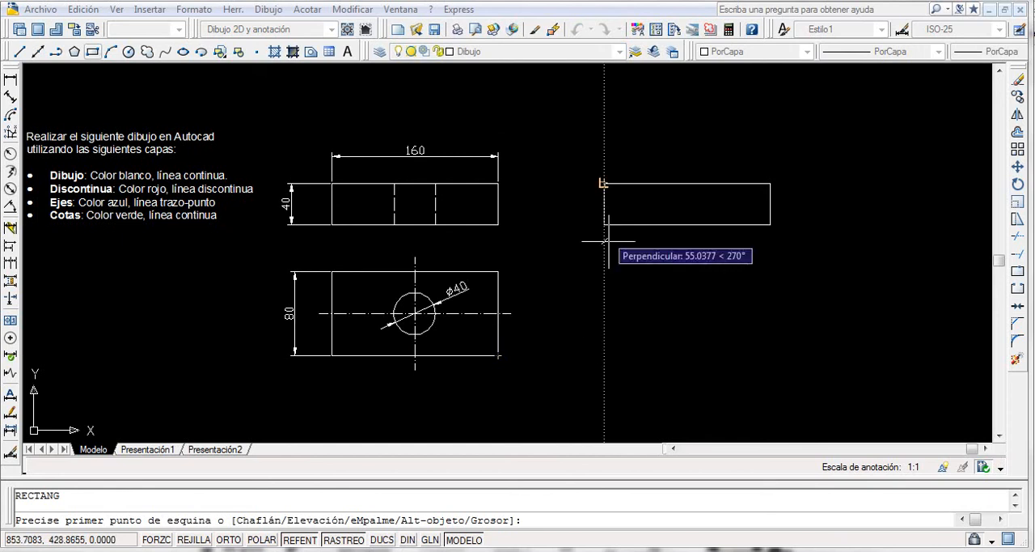
pyautogui.click(604, 355)
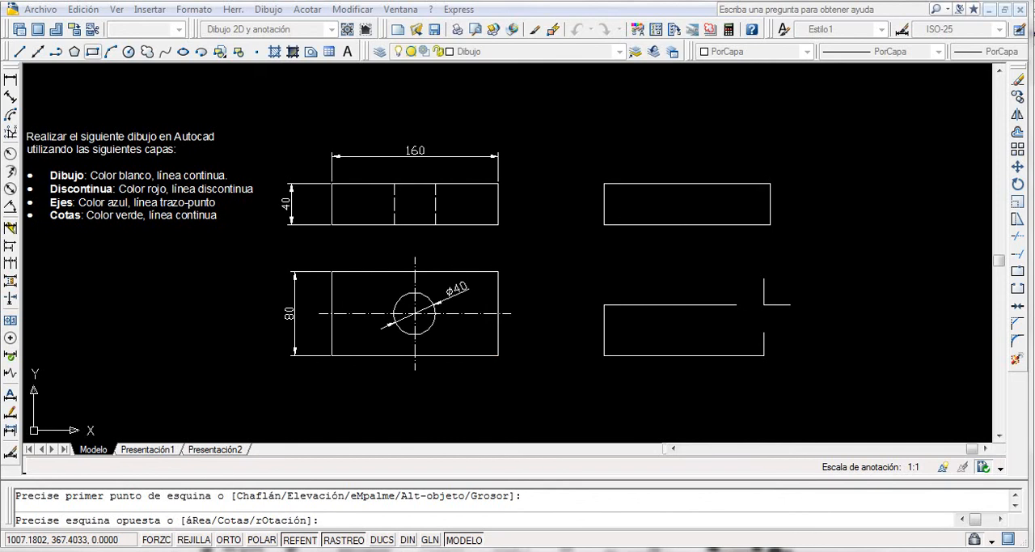
pyautogui.write('@160,80')
pyautogui.press('Return')
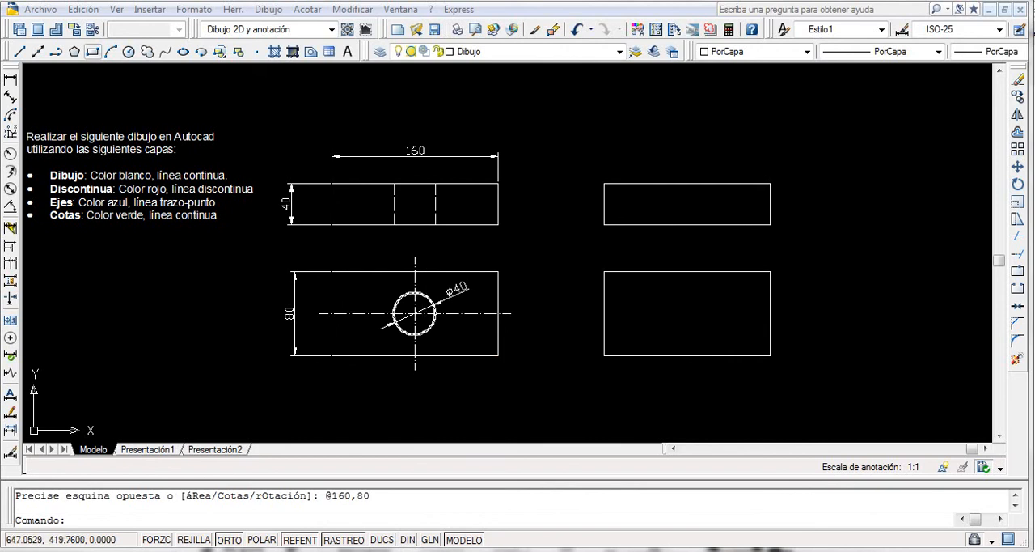
# Draw a circle of radius 20 at the centre of the new 160 × 80 rectangle.
pyautogui.click(128, 51)
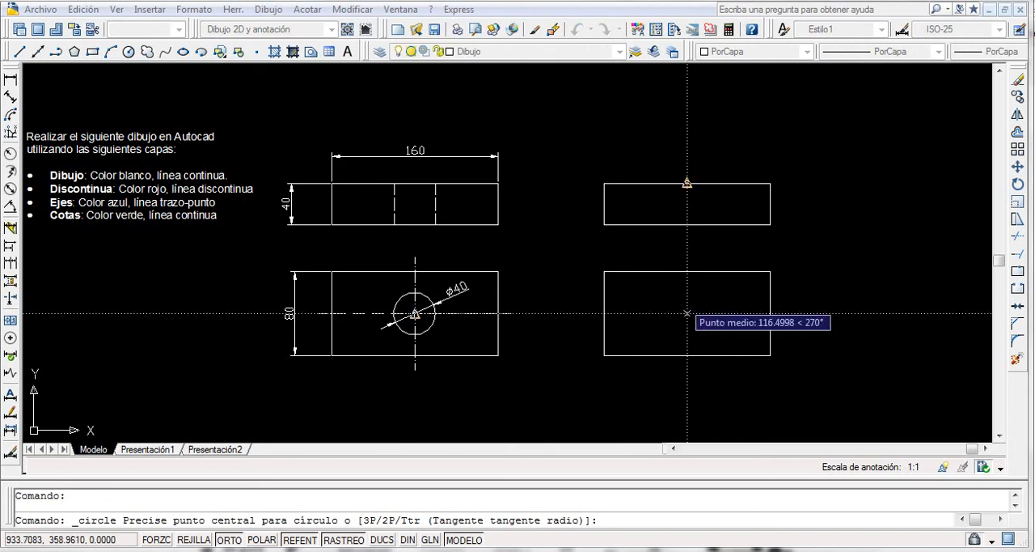
pyautogui.click(687, 313)
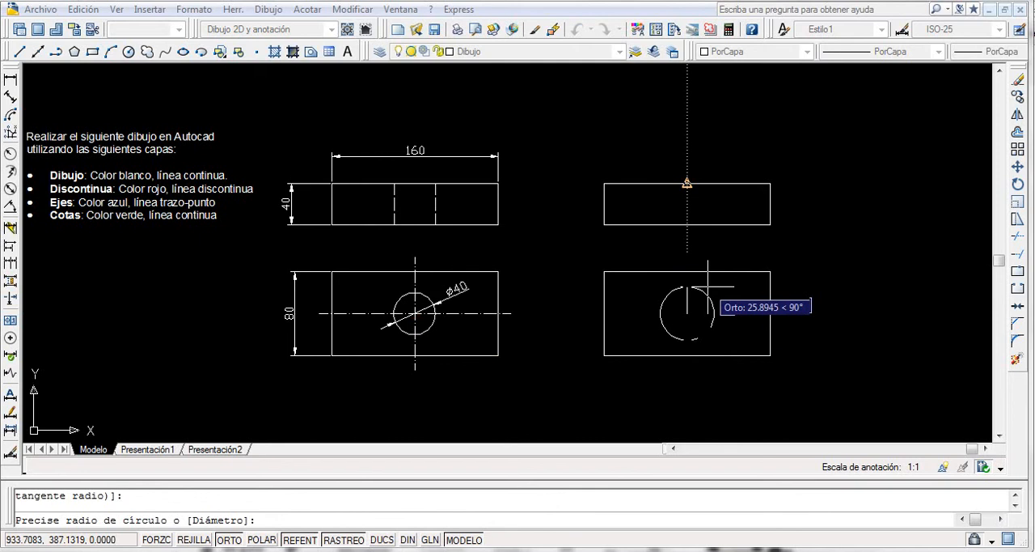
pyautogui.write('20')
pyautogui.press('Return')
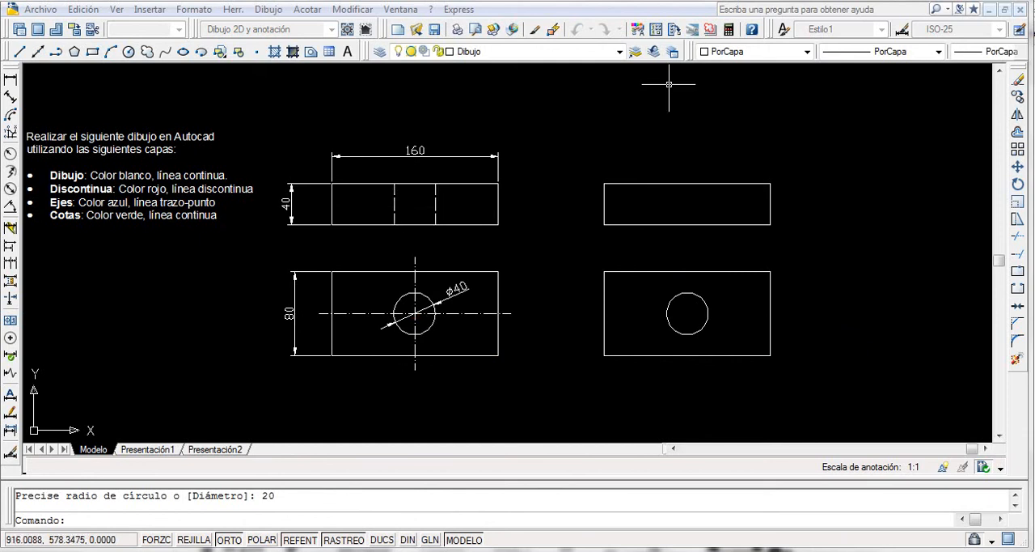
# Make Discontinua the current layer and draw a vertical line between the midpoints of the new front view's upper and lower edges.
pyautogui.click(619, 53)
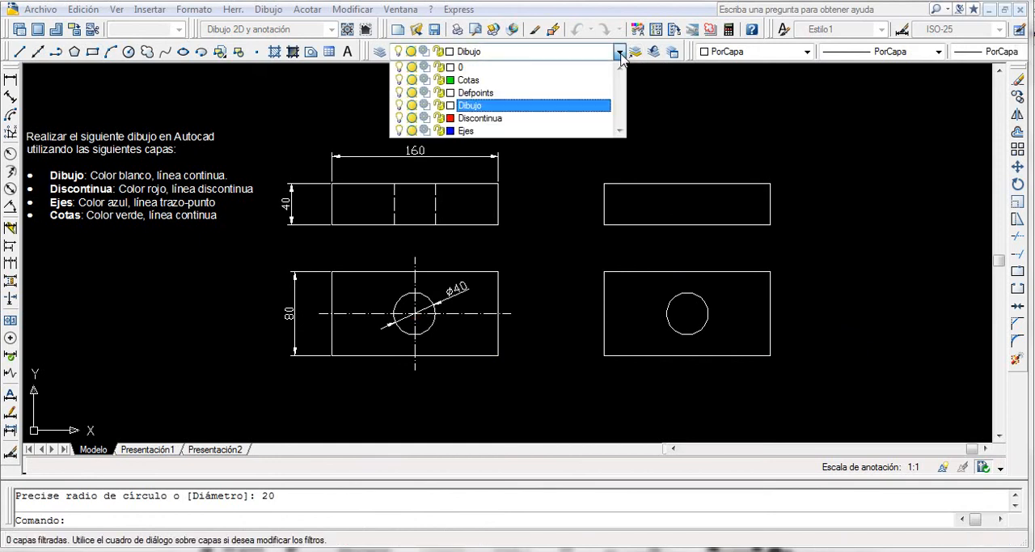
pyautogui.click(508, 119)
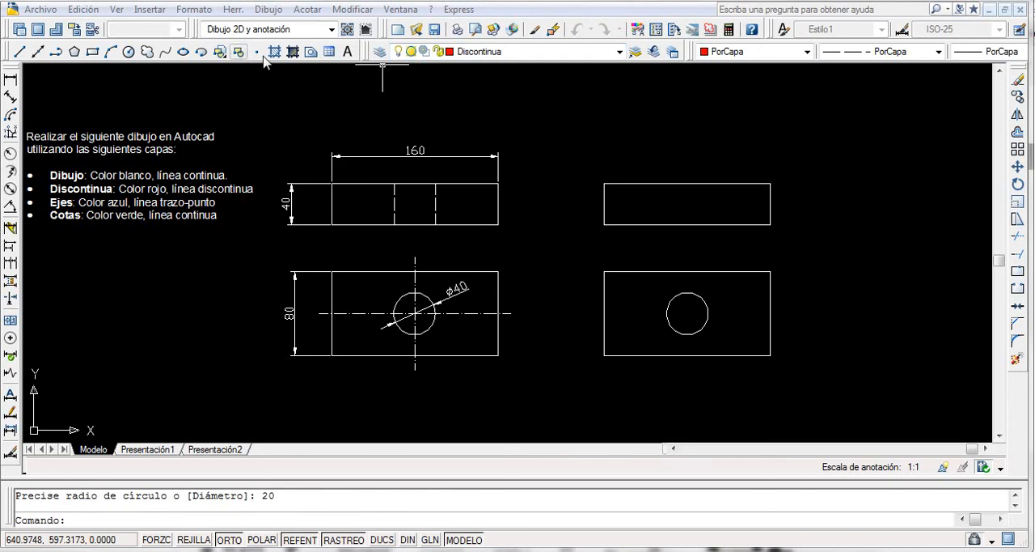
pyautogui.click(19, 51)
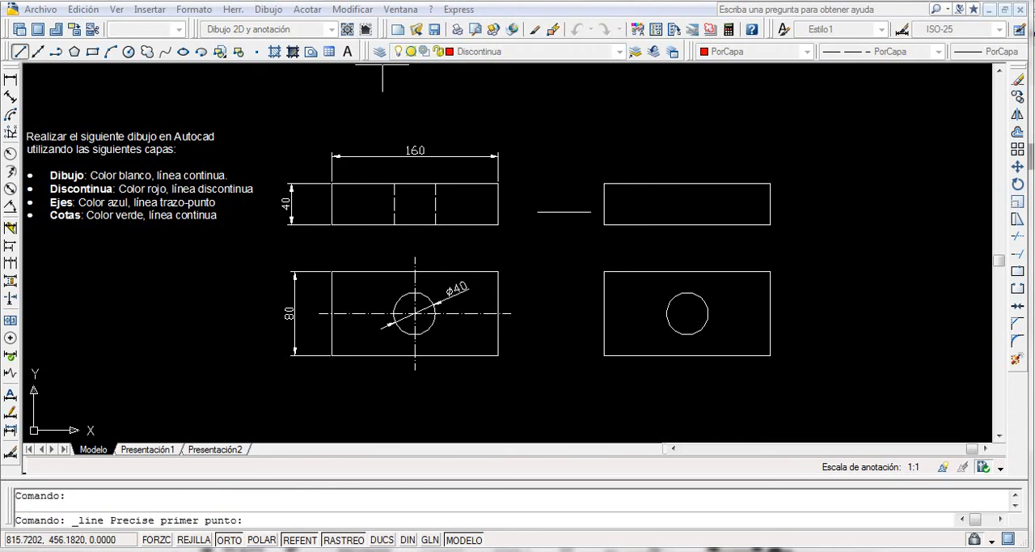
pyautogui.click(687, 184)
pyautogui.click(687, 224)
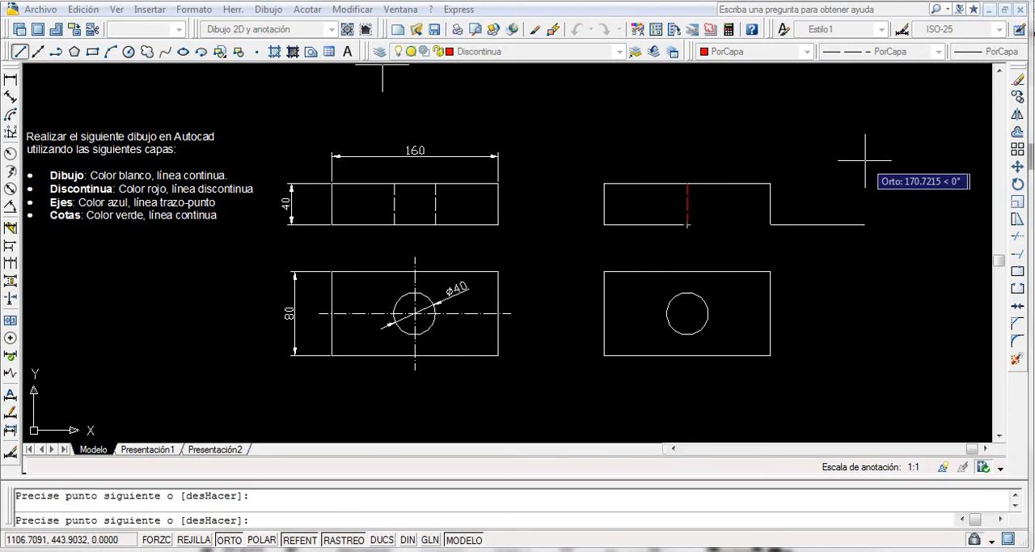
pyautogui.press('Return')
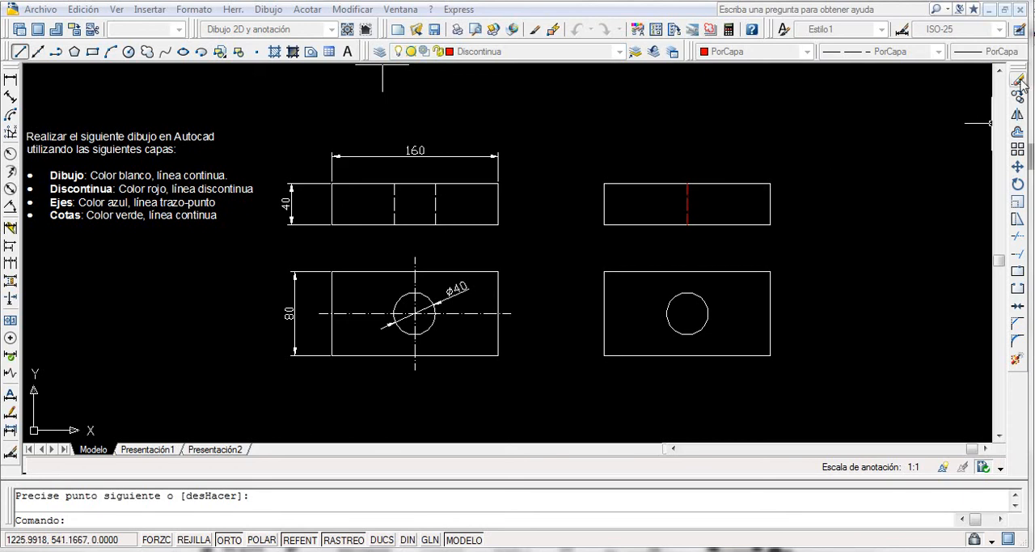
# Offset the vertical dashed line by 20 to both sides to form the hole's hidden edges.
pyautogui.click(1018, 133)
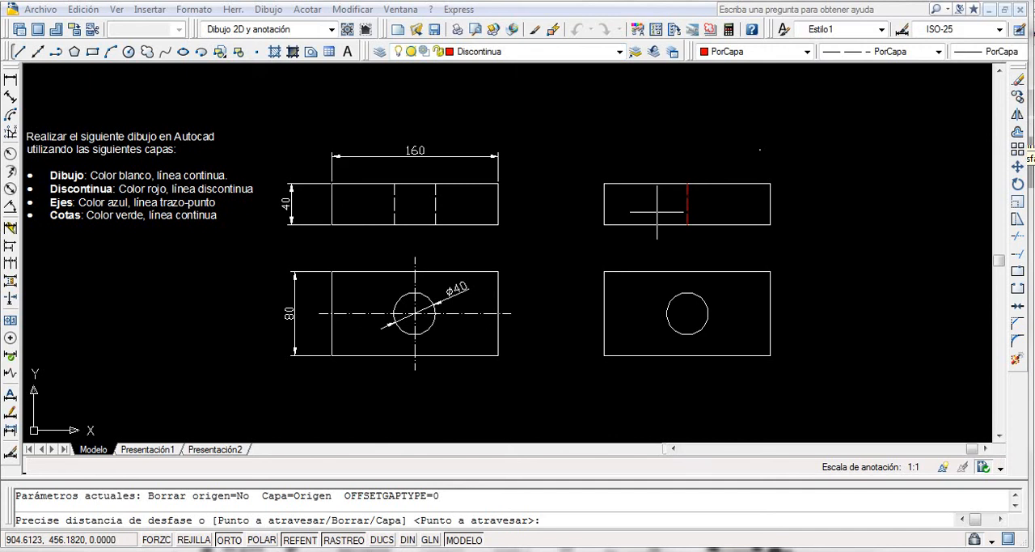
pyautogui.write('20')
pyautogui.press('Return')
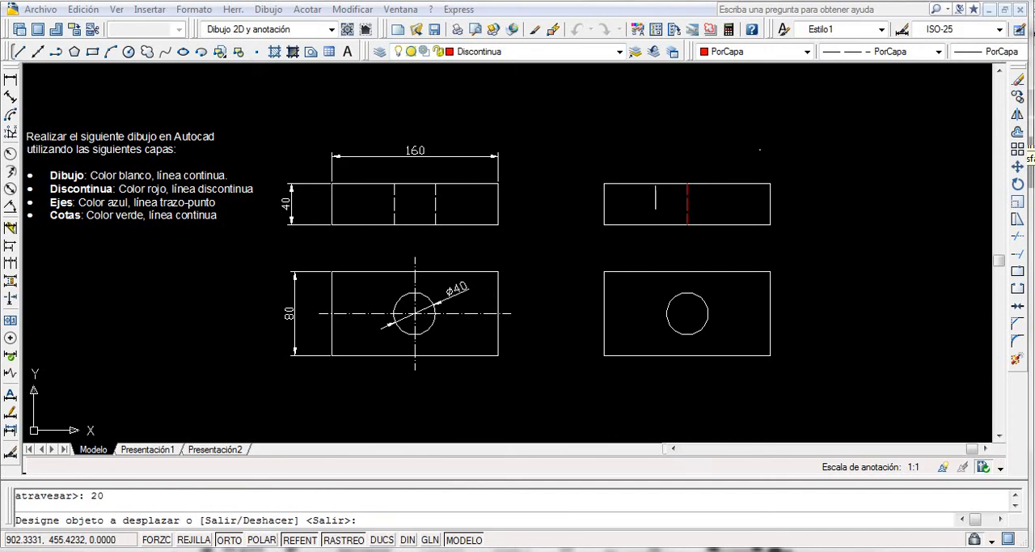
pyautogui.click(688, 201)
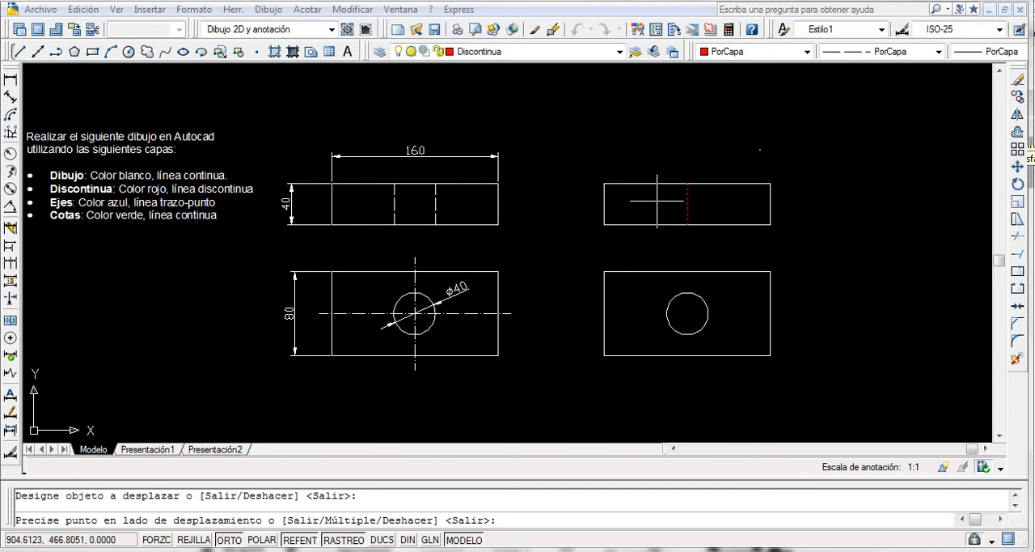
pyautogui.click(657, 200)
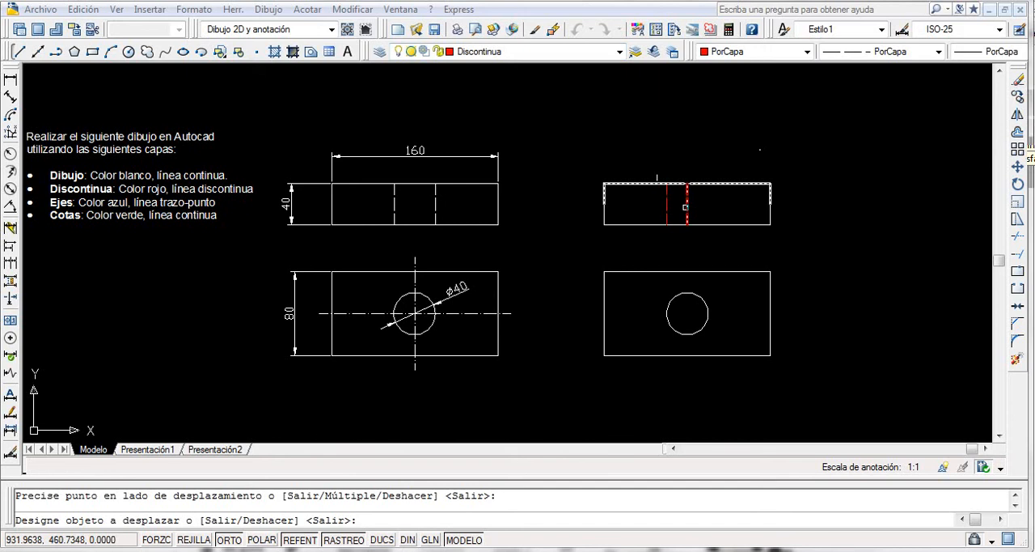
pyautogui.click(686, 207)
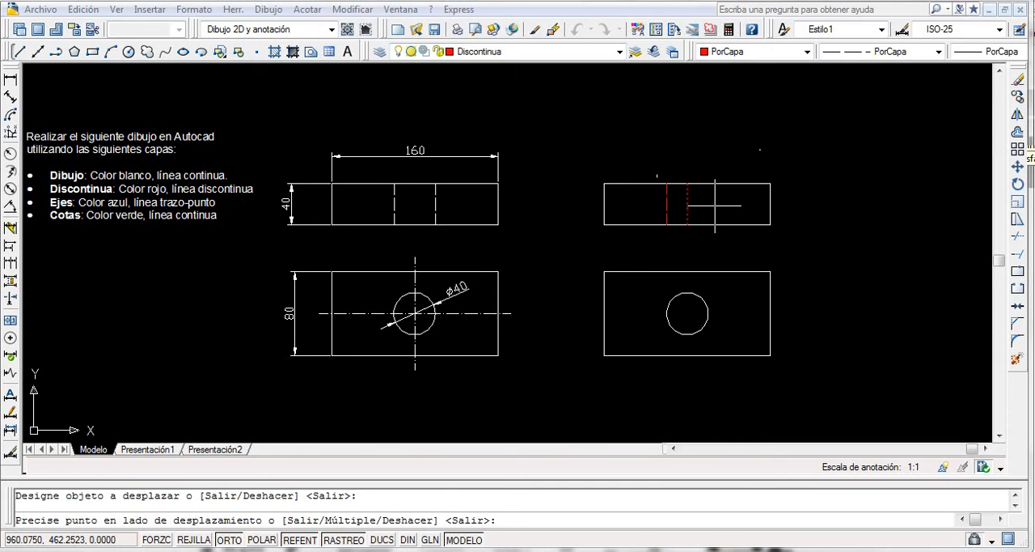
pyautogui.click(715, 207)
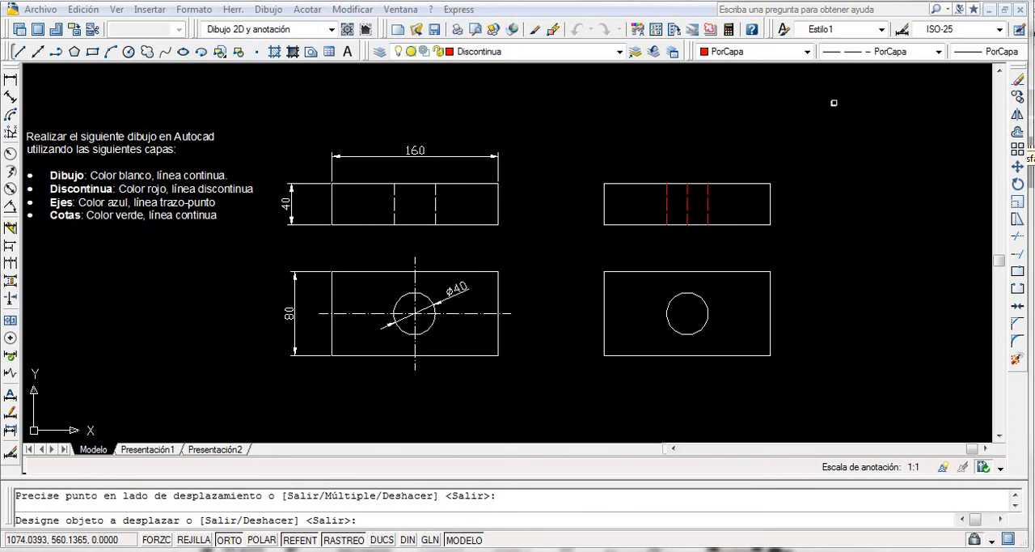
pyautogui.press('Return')
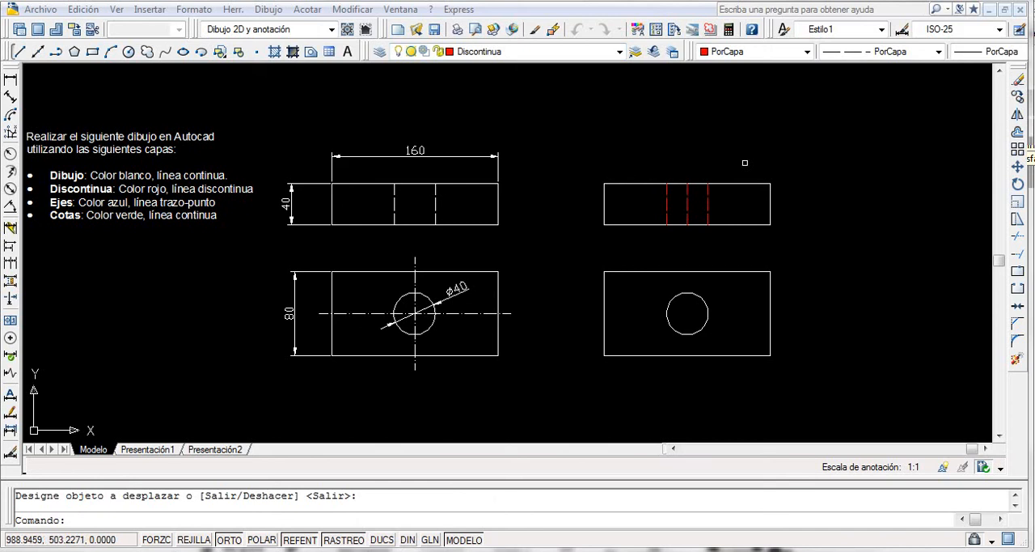
# Erase the middle dashed line between the two hidden edges in the new front view.
pyautogui.press('Escape')
pyautogui.click(688, 206)
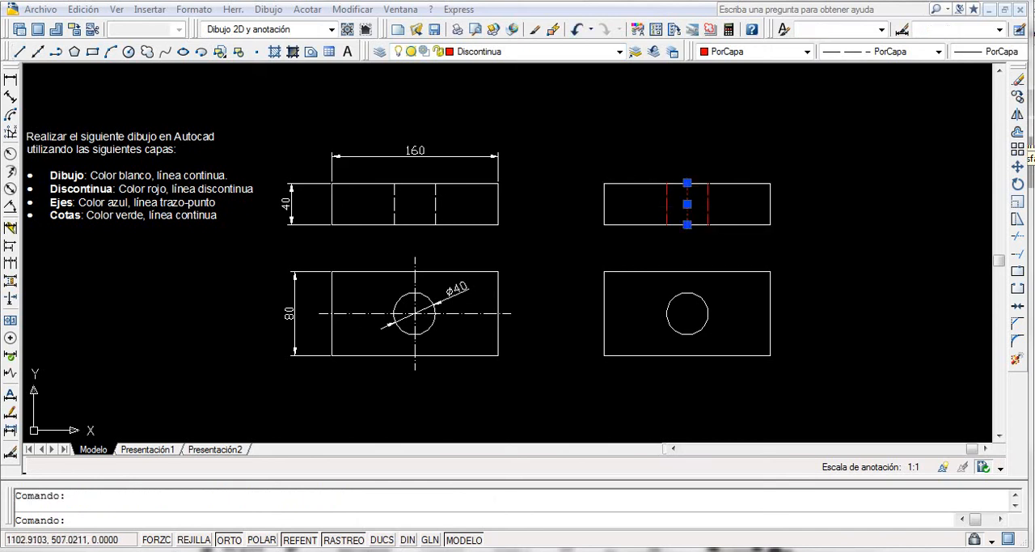
pyautogui.click(1018, 86)
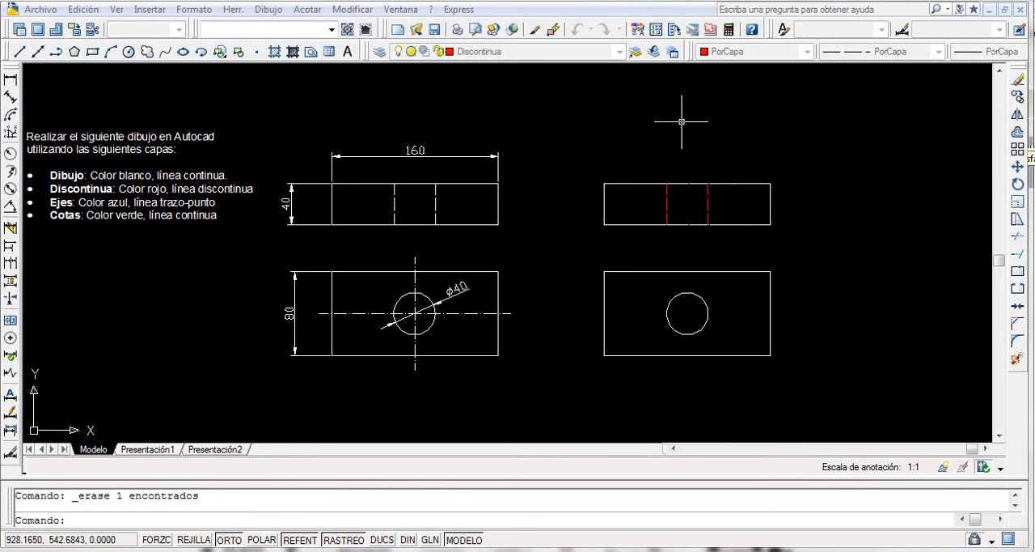
# Make Ejes the current layer and draw a vertical centerline about 109 long through the circle, extending past the top view's edges.
pyautogui.click(619, 51)
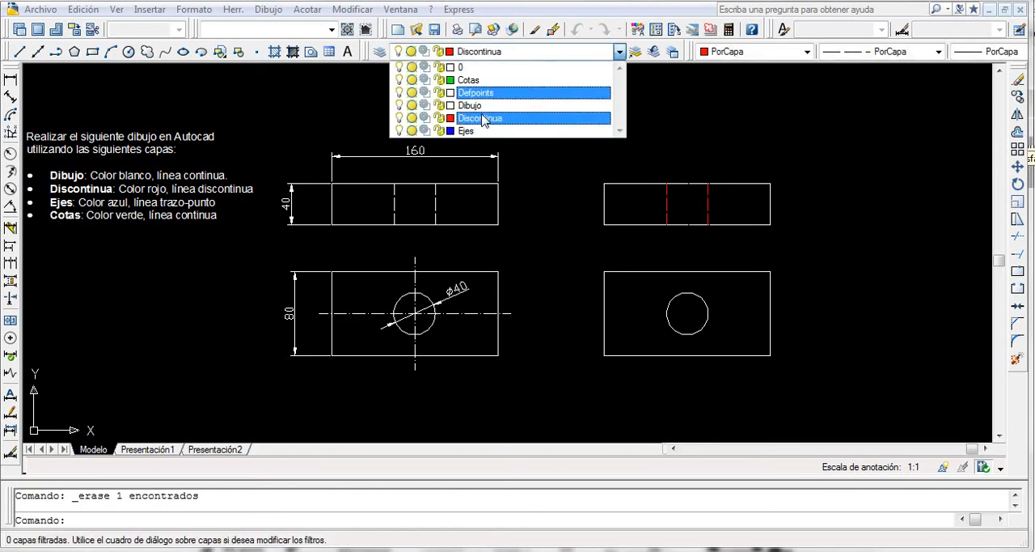
pyautogui.click(473, 131)
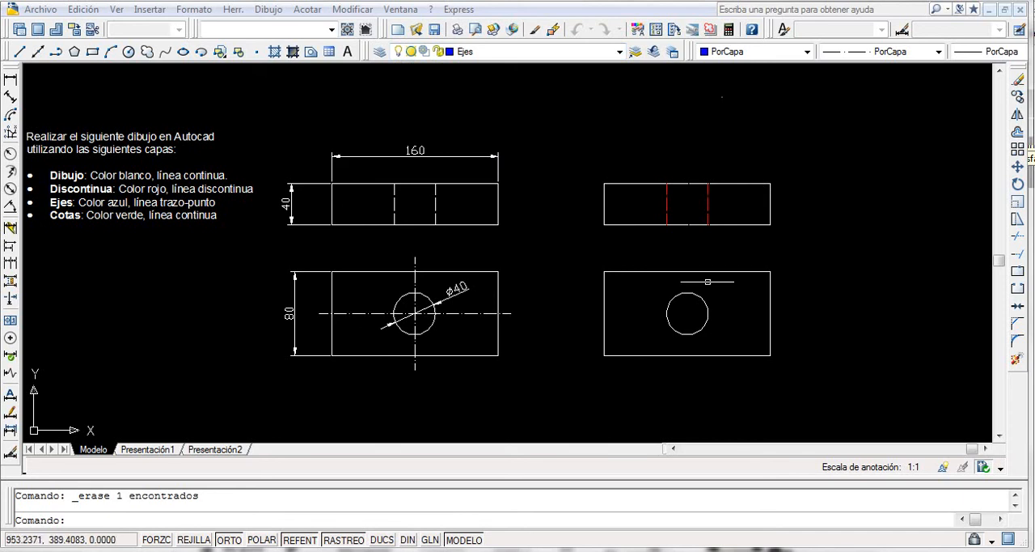
pyautogui.click(19, 52)
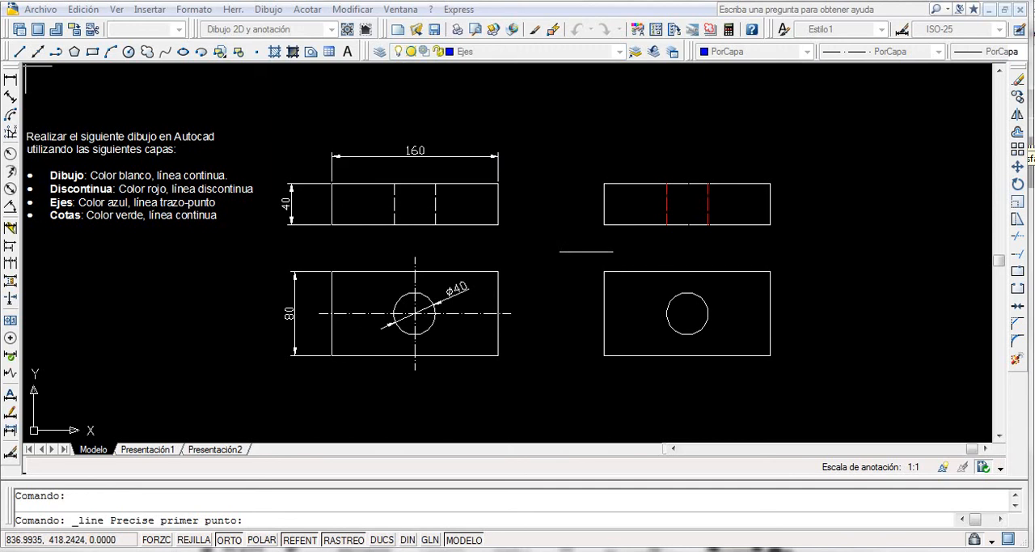
pyautogui.click(687, 255)
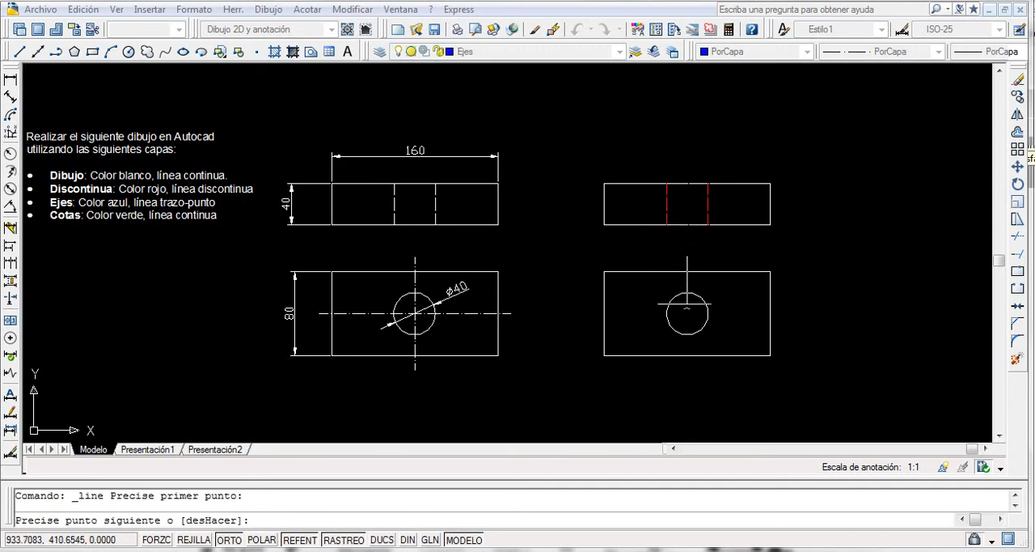
pyautogui.click(693, 369)
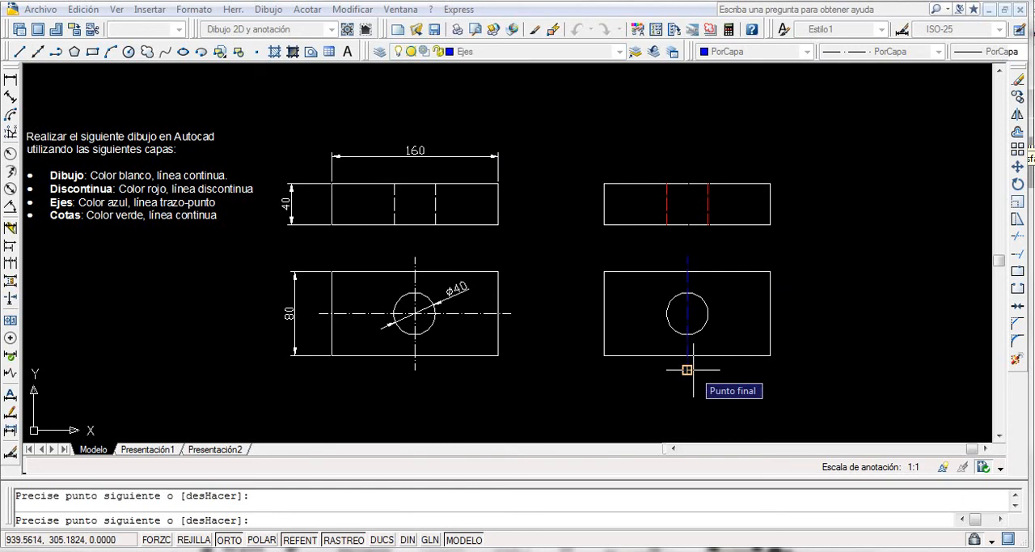
pyautogui.press('Return')
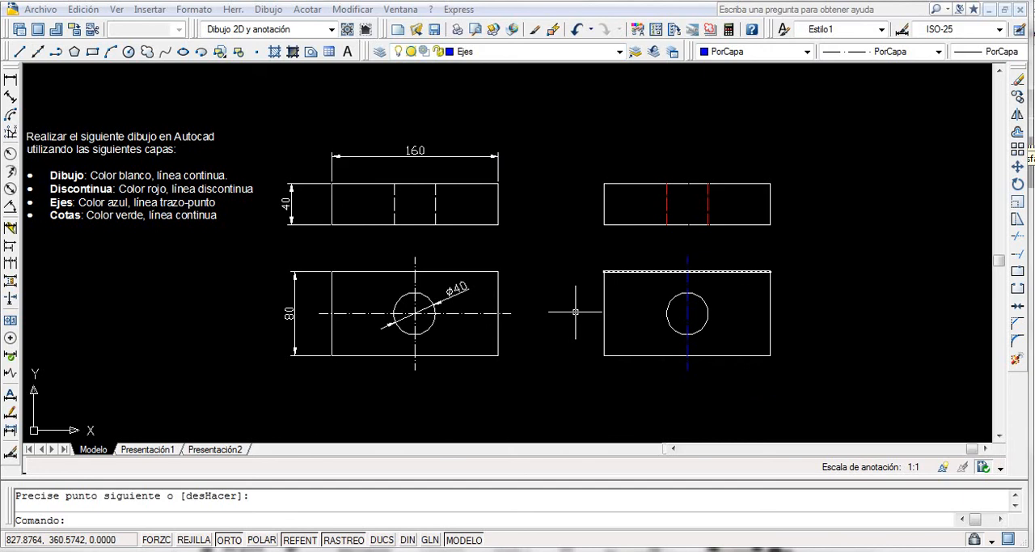
# Draw a horizontal centerline about 188 long through the circle, extending past both sides of the new top view.
pyautogui.press('Return')
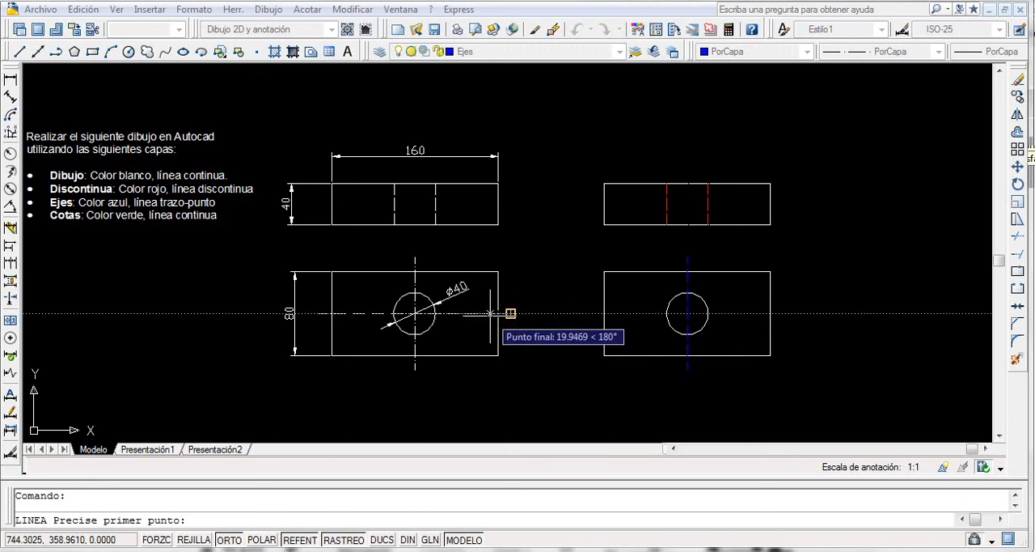
pyautogui.click(592, 313)
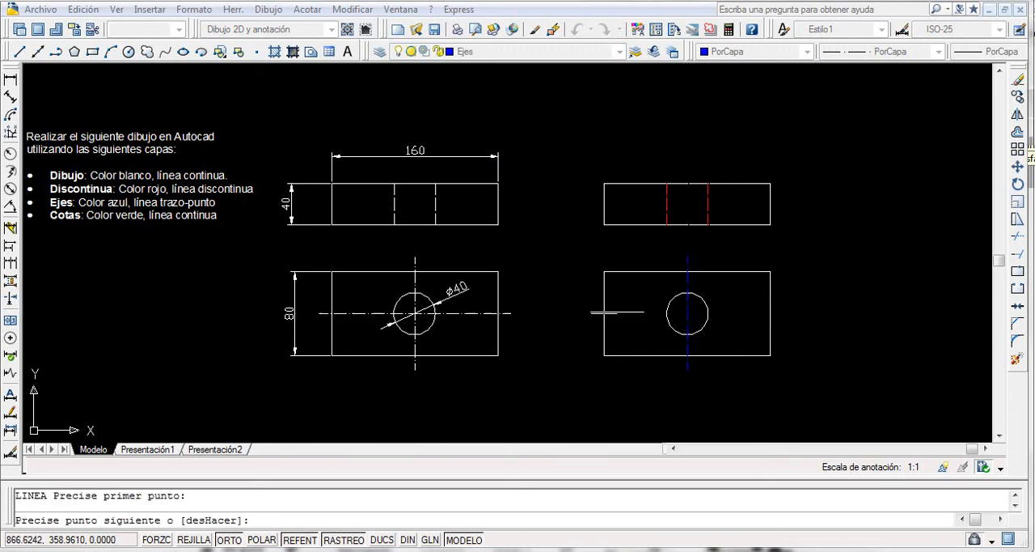
pyautogui.click(787, 310)
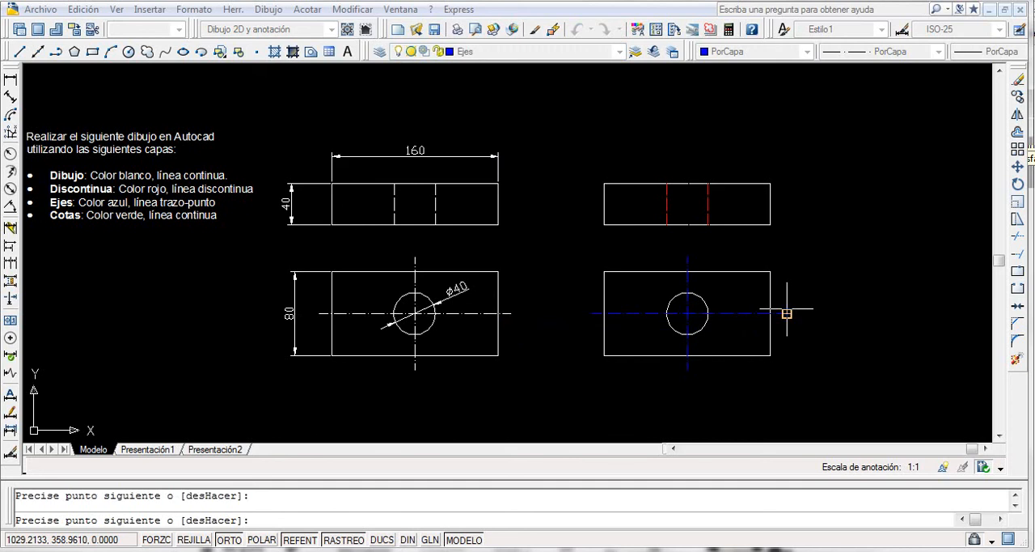
pyautogui.press('Return')
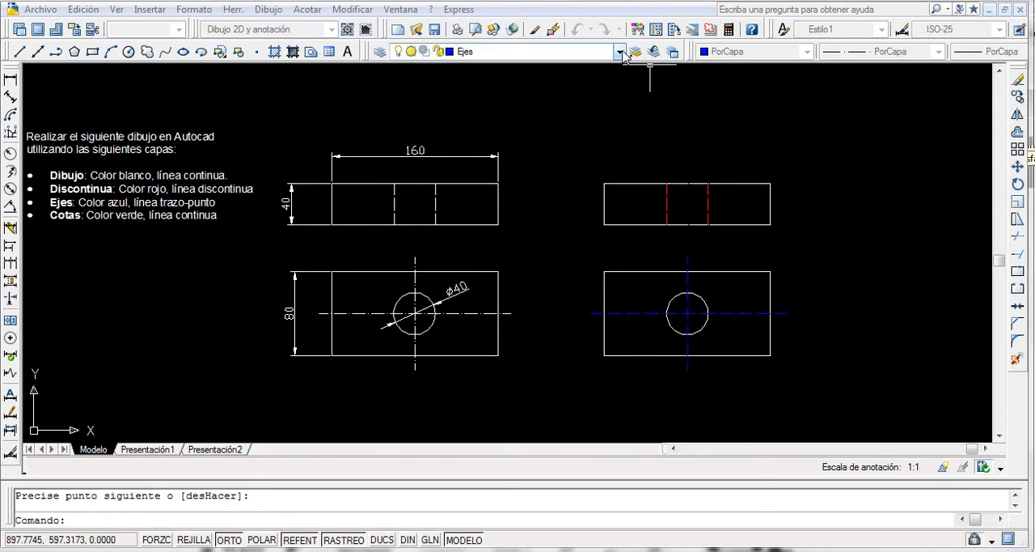
# Make Cotas the current layer and add a linear dimension for the overall width above the new front view.
pyautogui.click(621, 53)
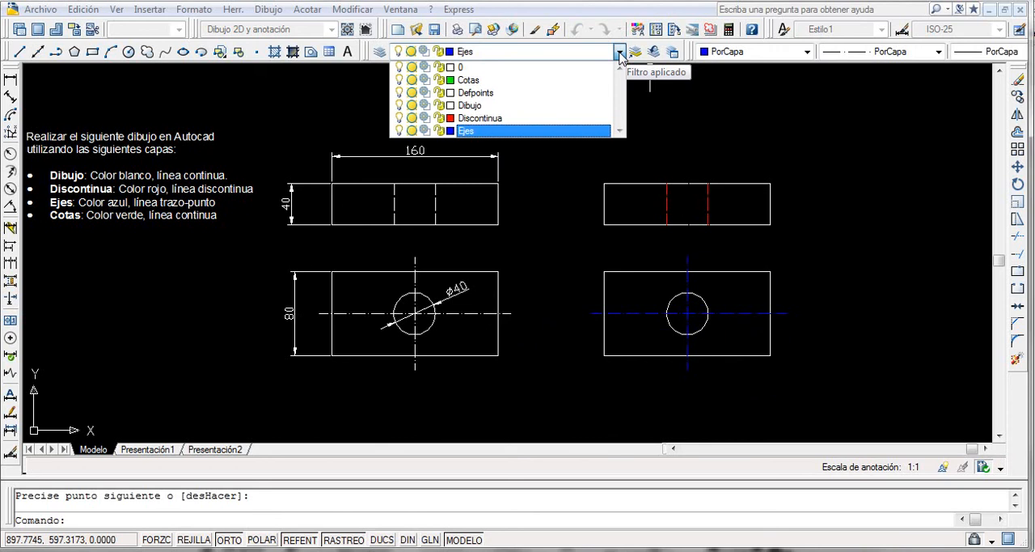
pyautogui.click(470, 80)
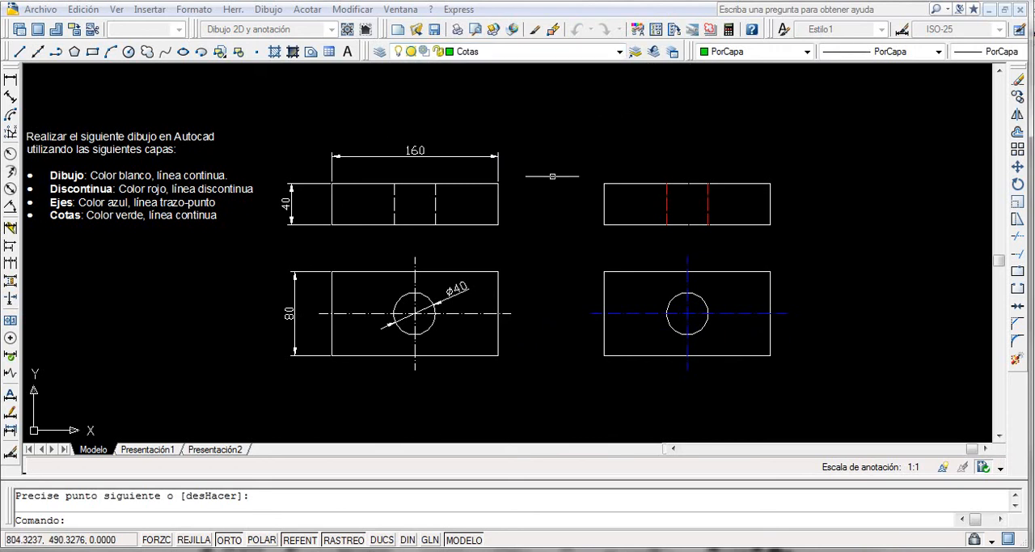
pyautogui.click(11, 81)
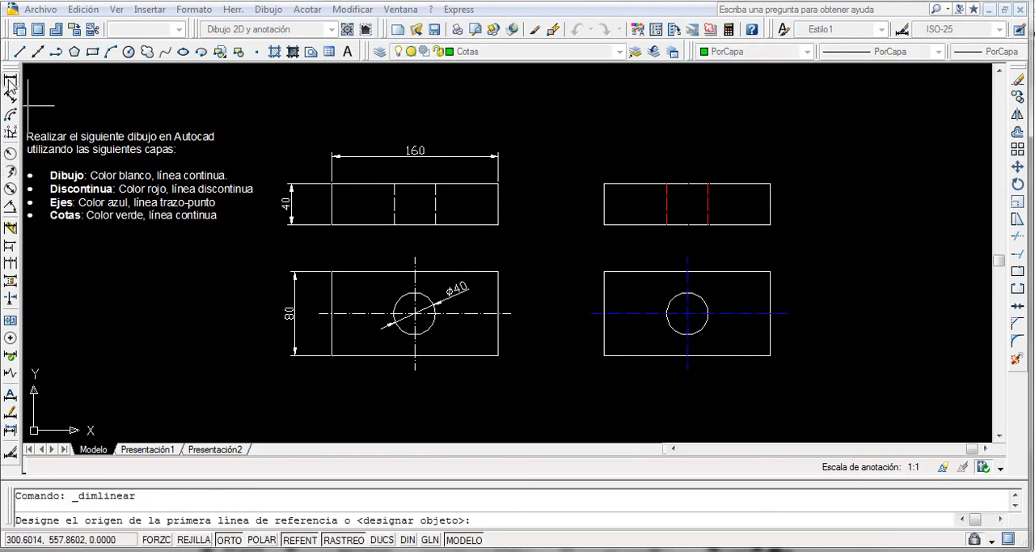
pyautogui.click(604, 183)
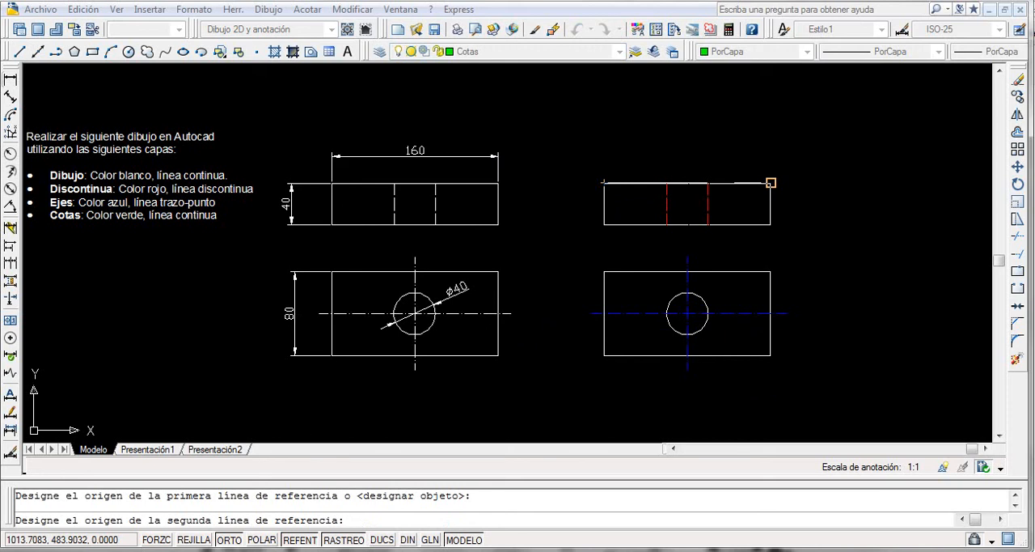
pyautogui.click(771, 182)
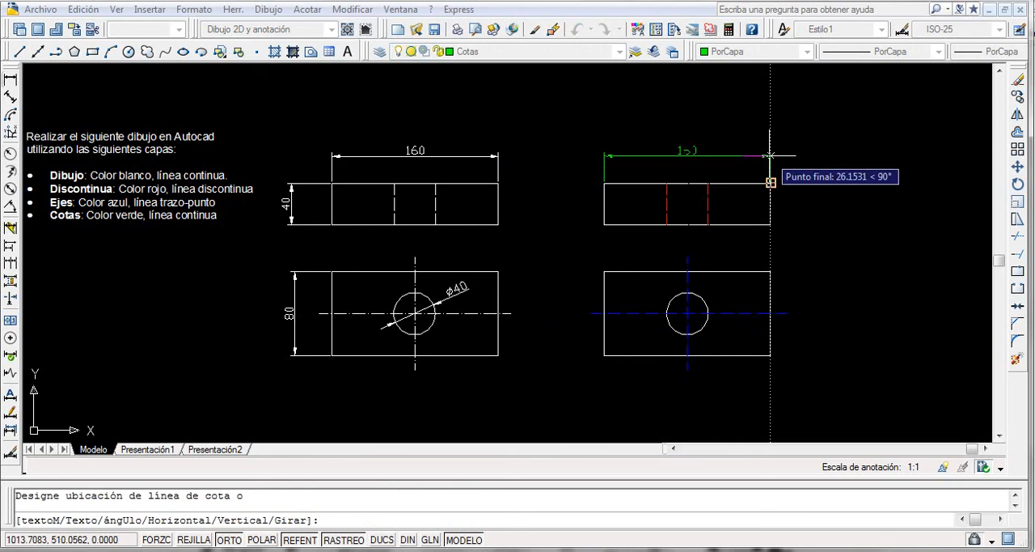
pyautogui.click(685, 156)
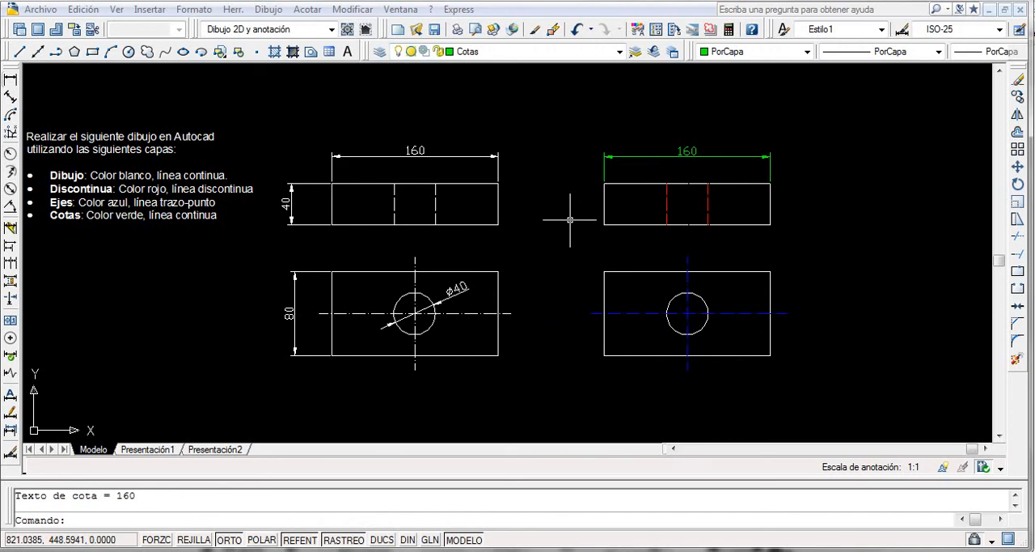
# Add a vertical linear dimension for the new front view's height, placed beside its left edge.
pyautogui.press('Return')
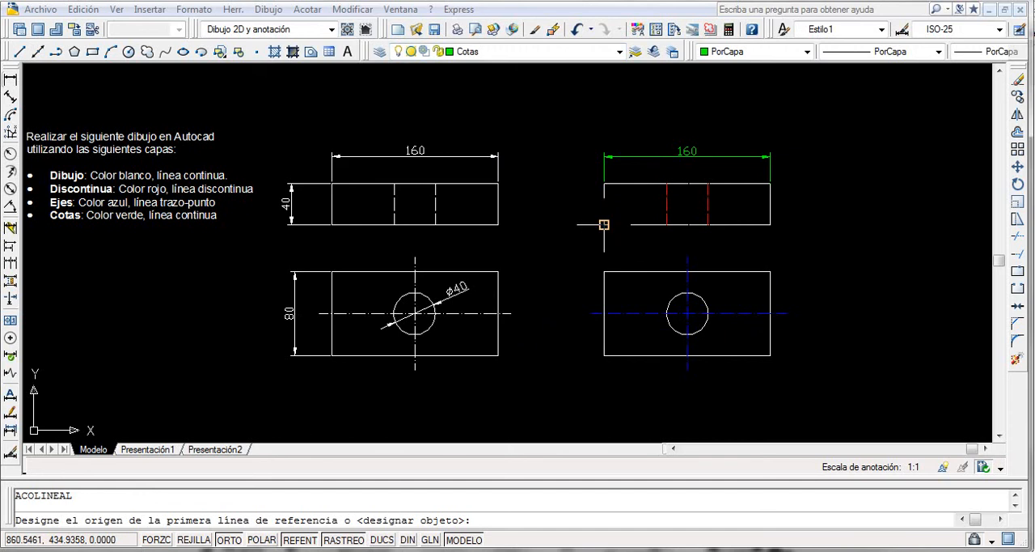
pyautogui.click(604, 183)
pyautogui.click(604, 224)
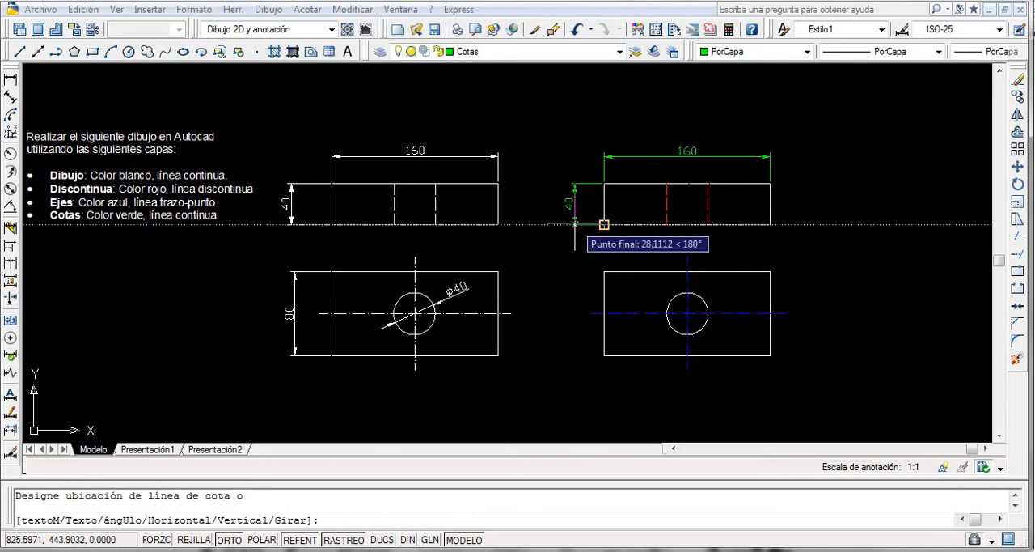
pyautogui.click(571, 224)
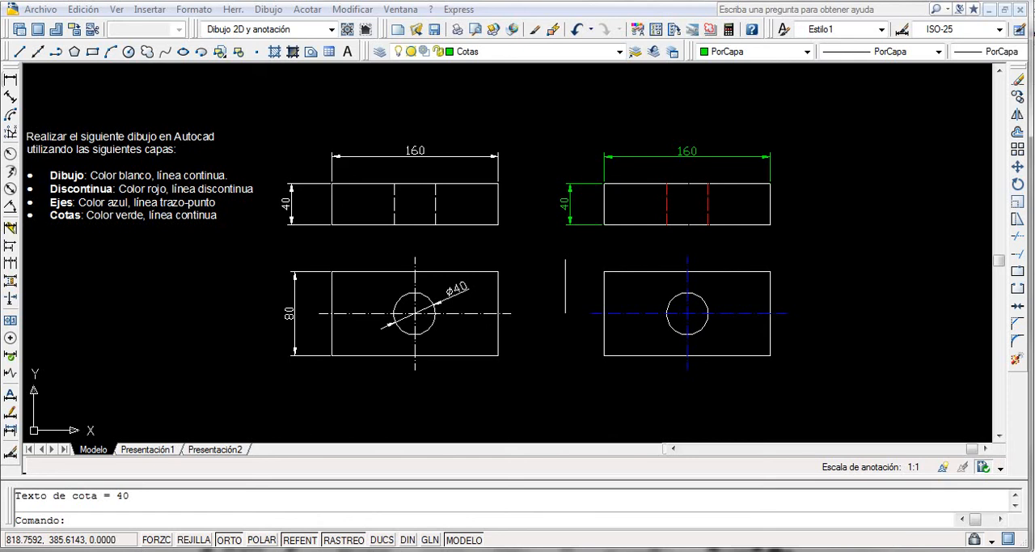
# Dimension the left edge of the new top view, aligning the dimension line with the front view's height dimension.
pyautogui.press('Return')
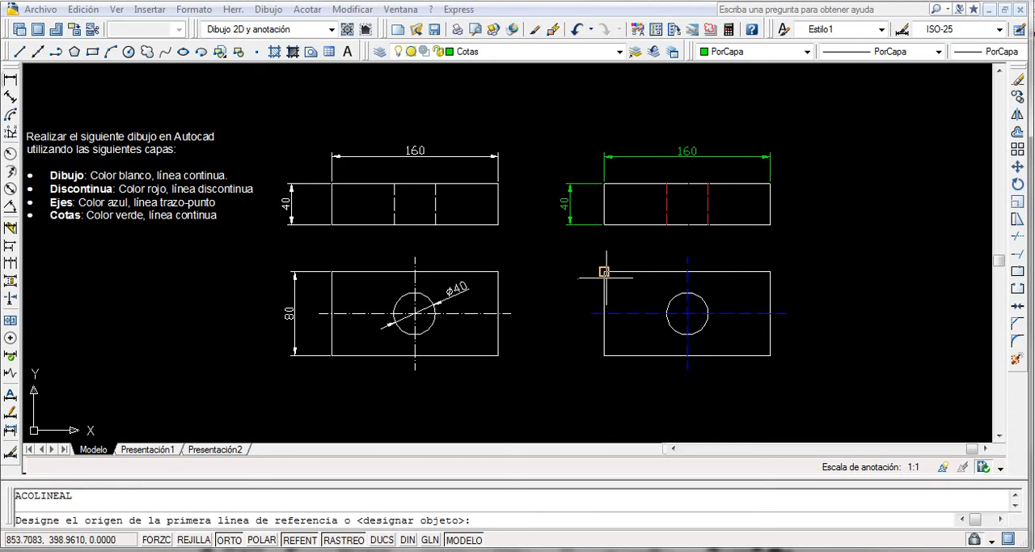
pyautogui.click(605, 271)
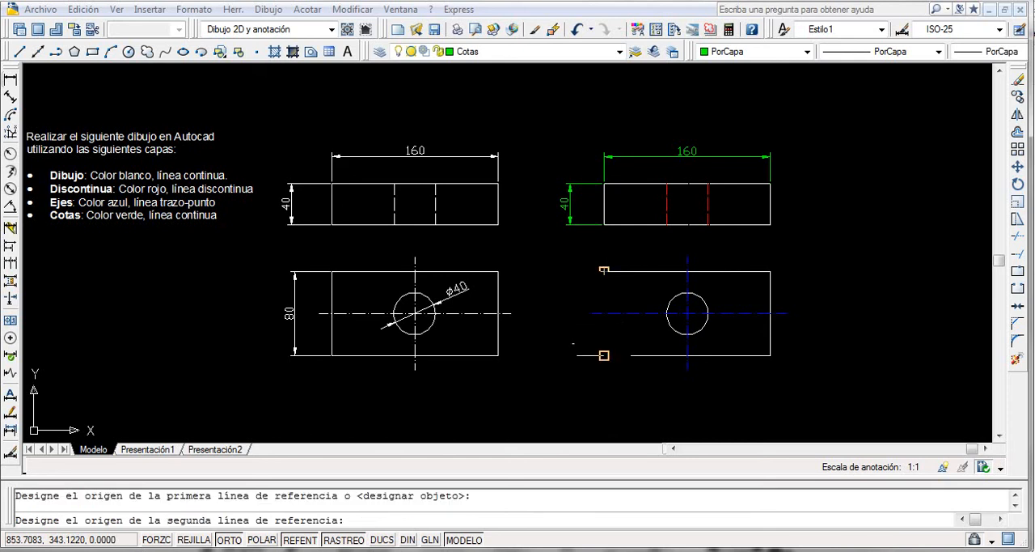
pyautogui.click(604, 356)
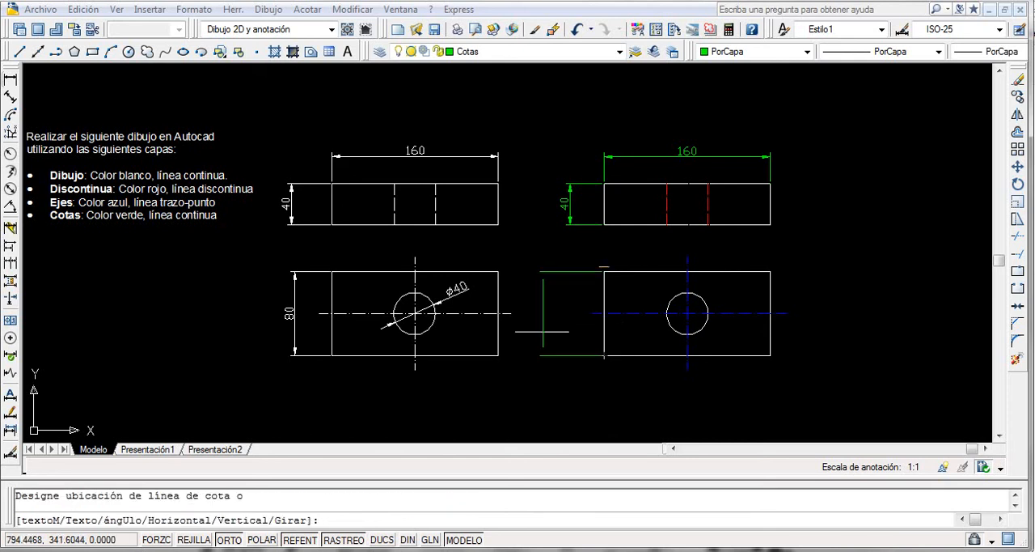
pyautogui.click(570, 251)
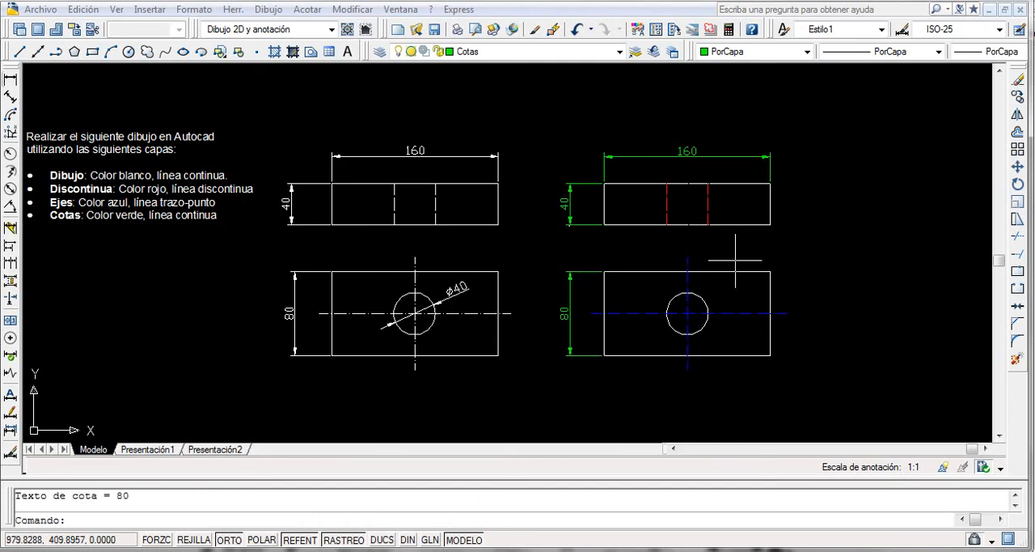
# Add a diameter dimension to the circle in the new top view, with its text outside the circle at the upper right.
pyautogui.click(430, 298)
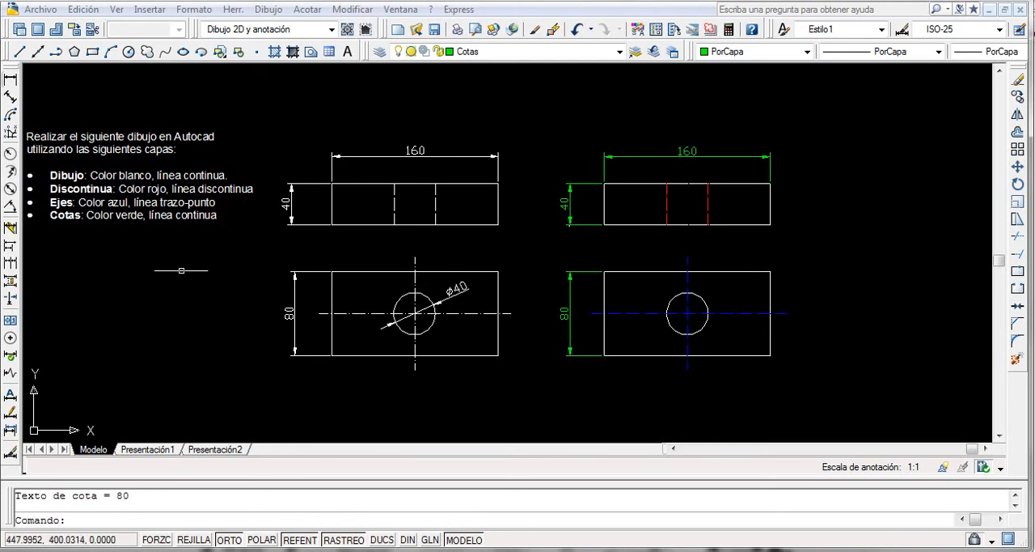
pyautogui.click(11, 192)
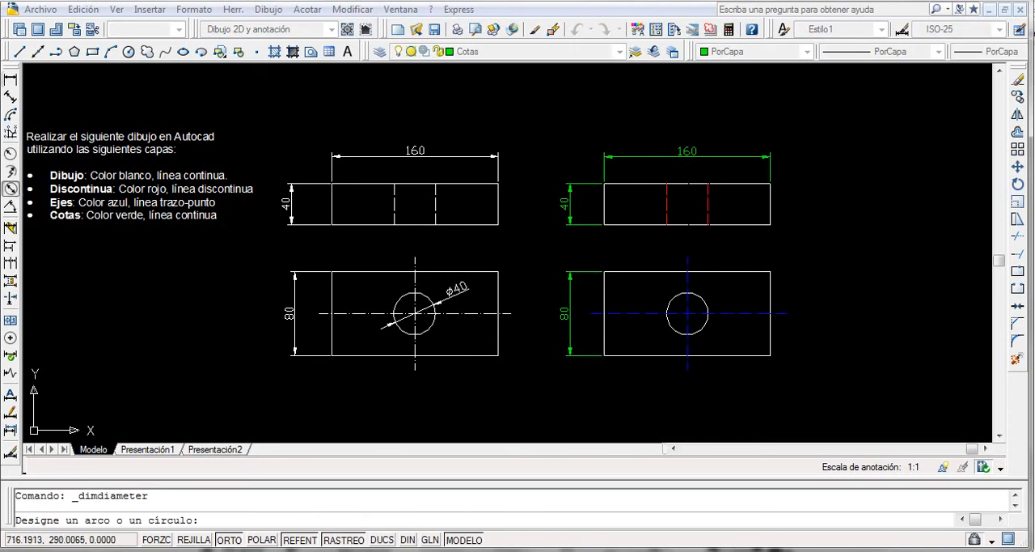
pyautogui.click(705, 304)
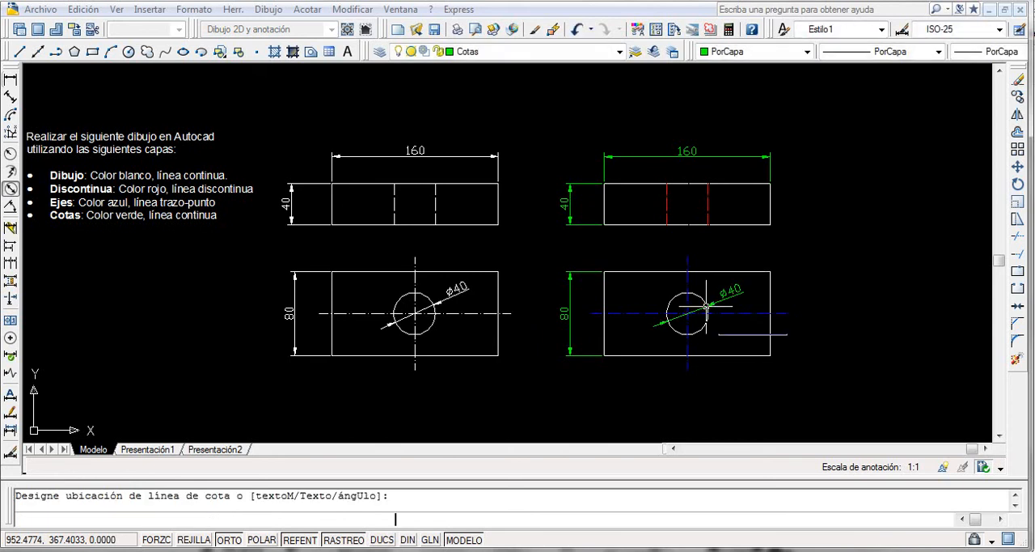
pyautogui.click(706, 306)
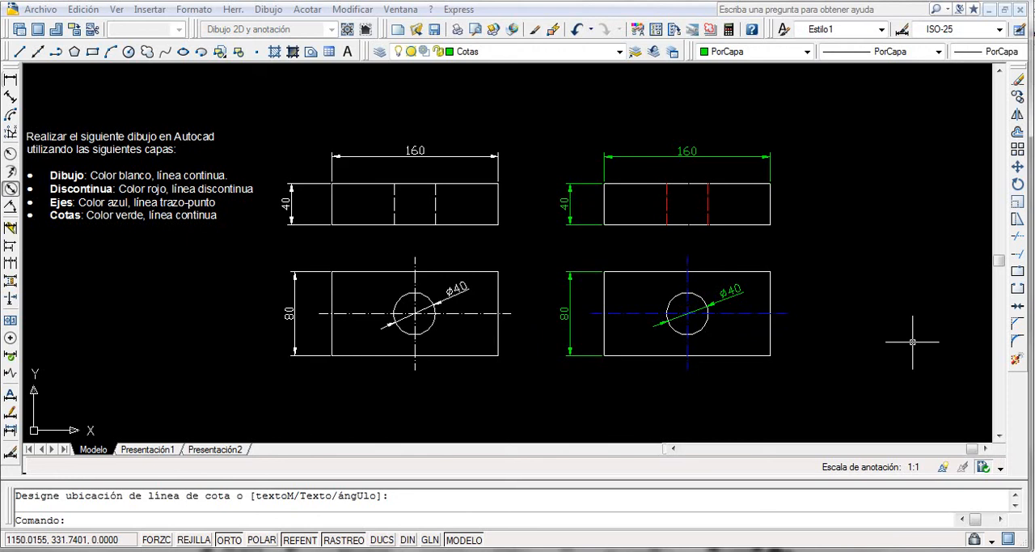